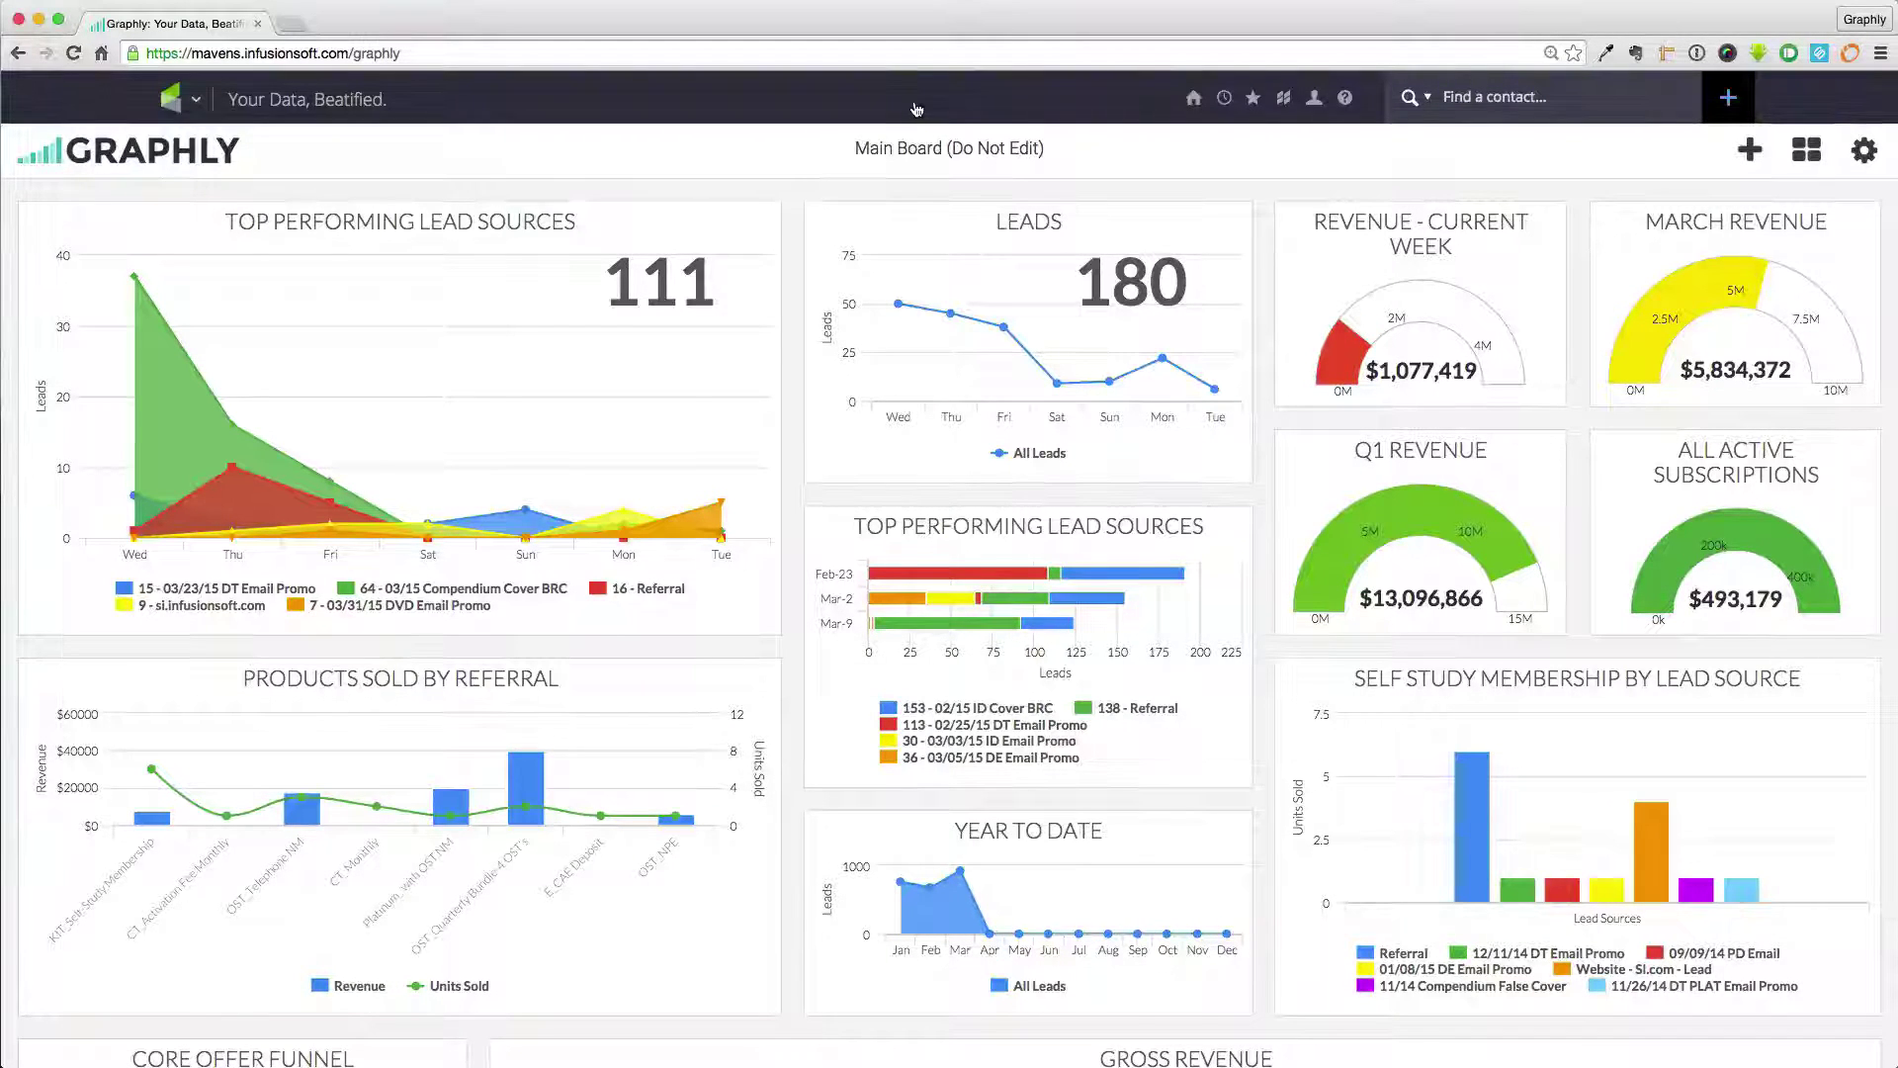
# - Hide the Compendium Cover BRC, Referral and DT Email Promo series, then restore all three
pyautogui.moveTo(157, 282)
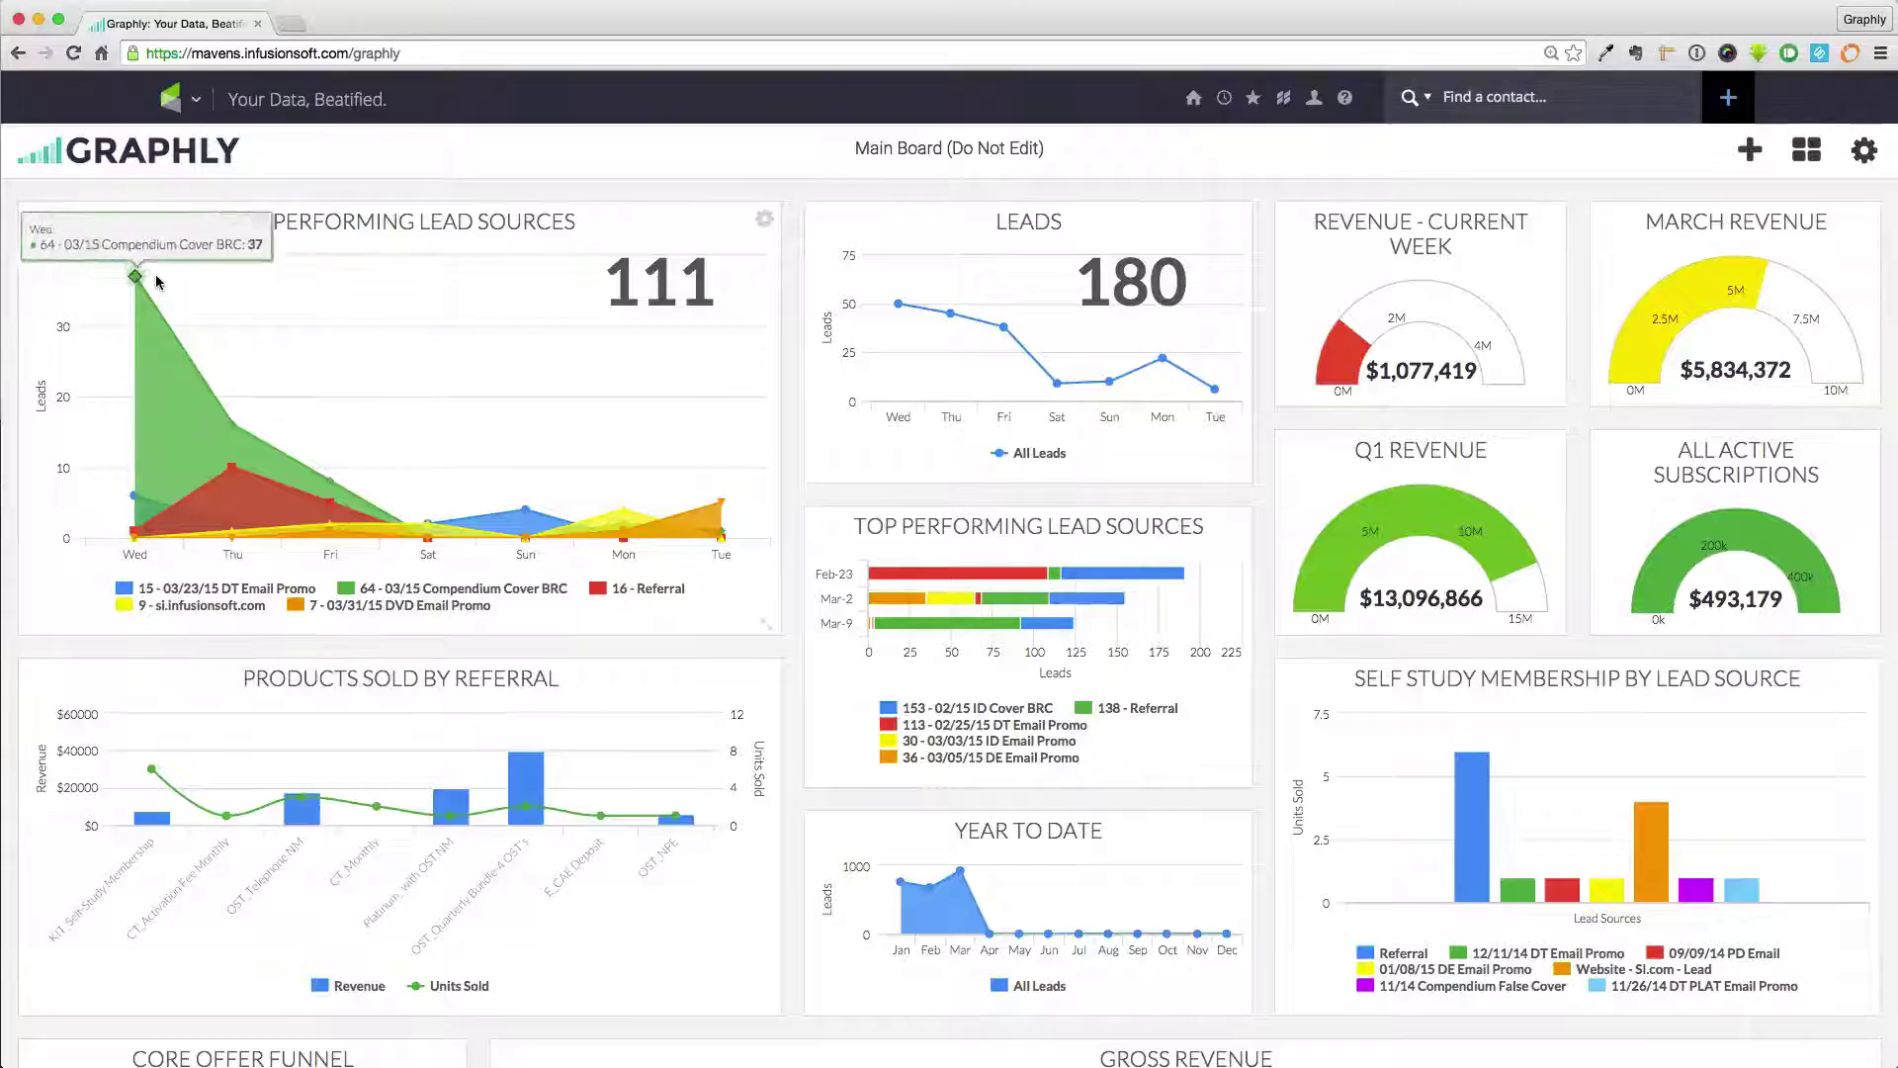
pyautogui.moveTo(220, 411)
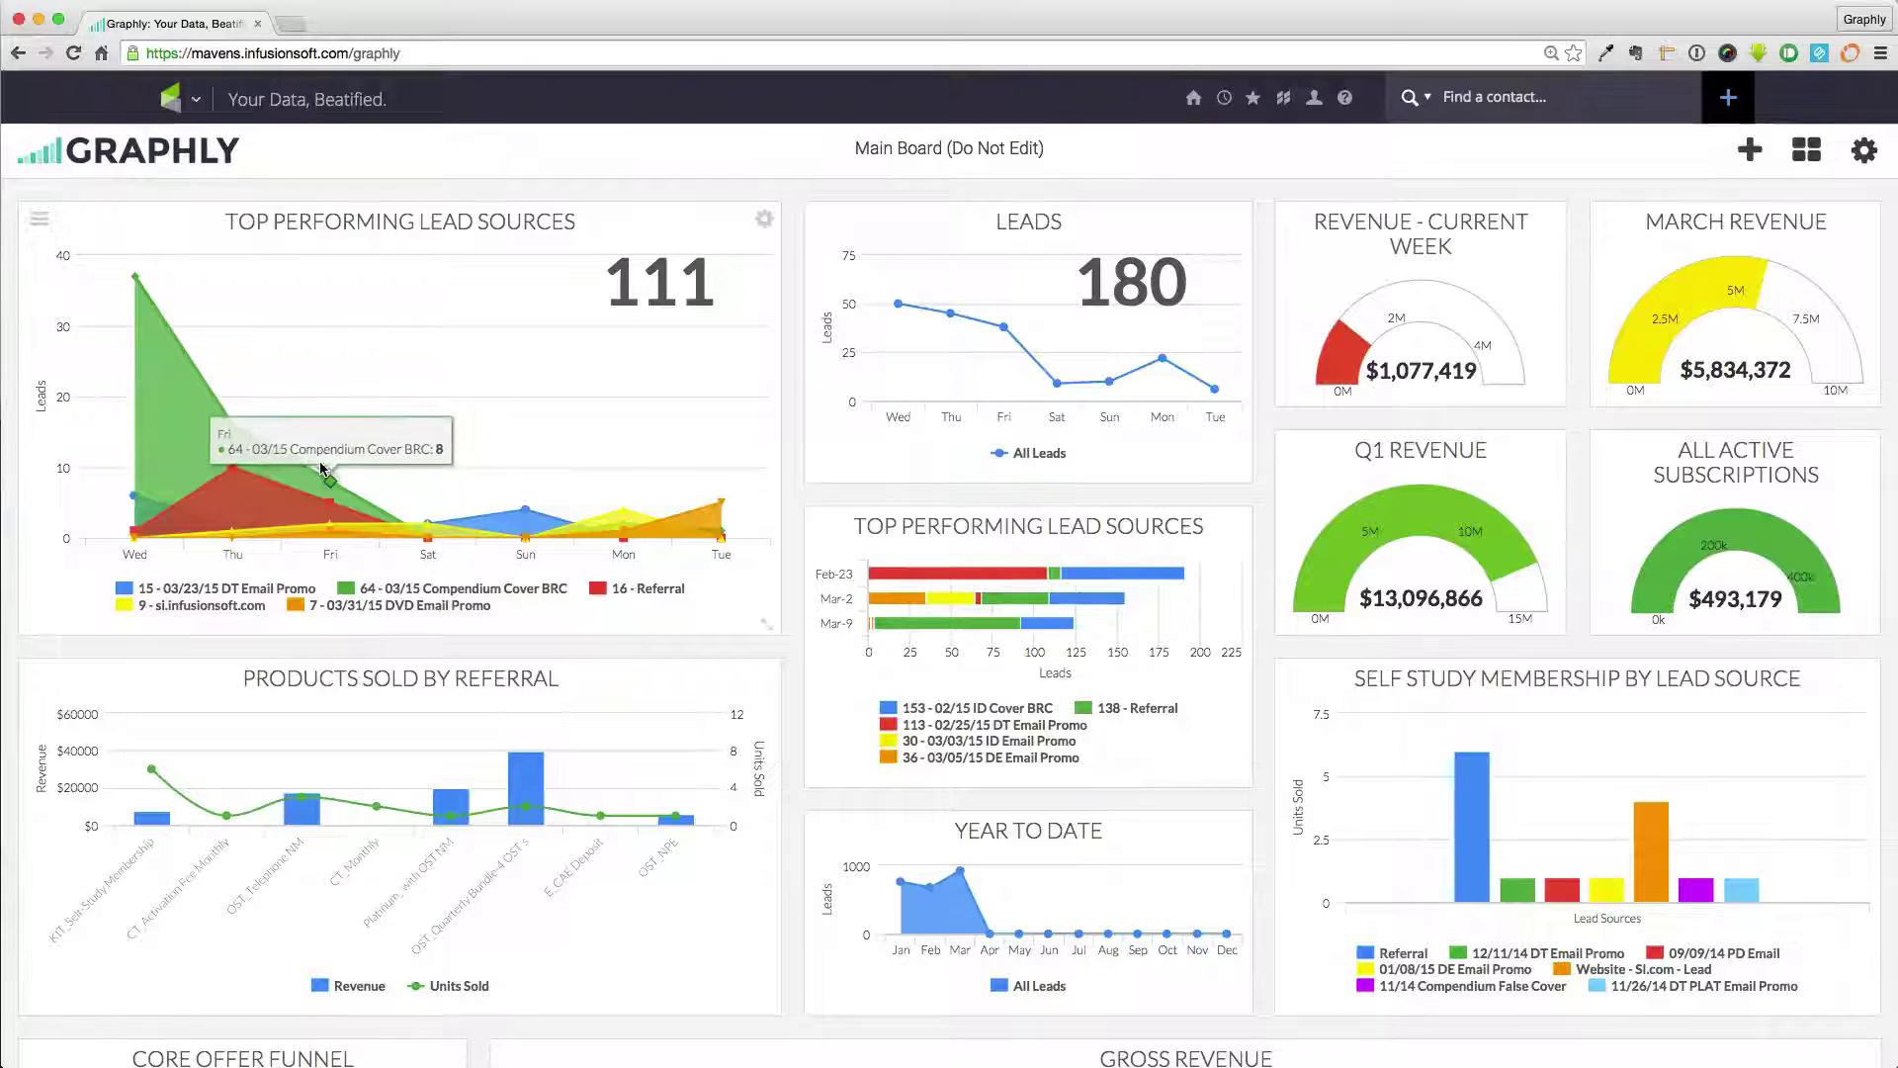
pyautogui.moveTo(245, 482)
pyautogui.moveTo(236, 537)
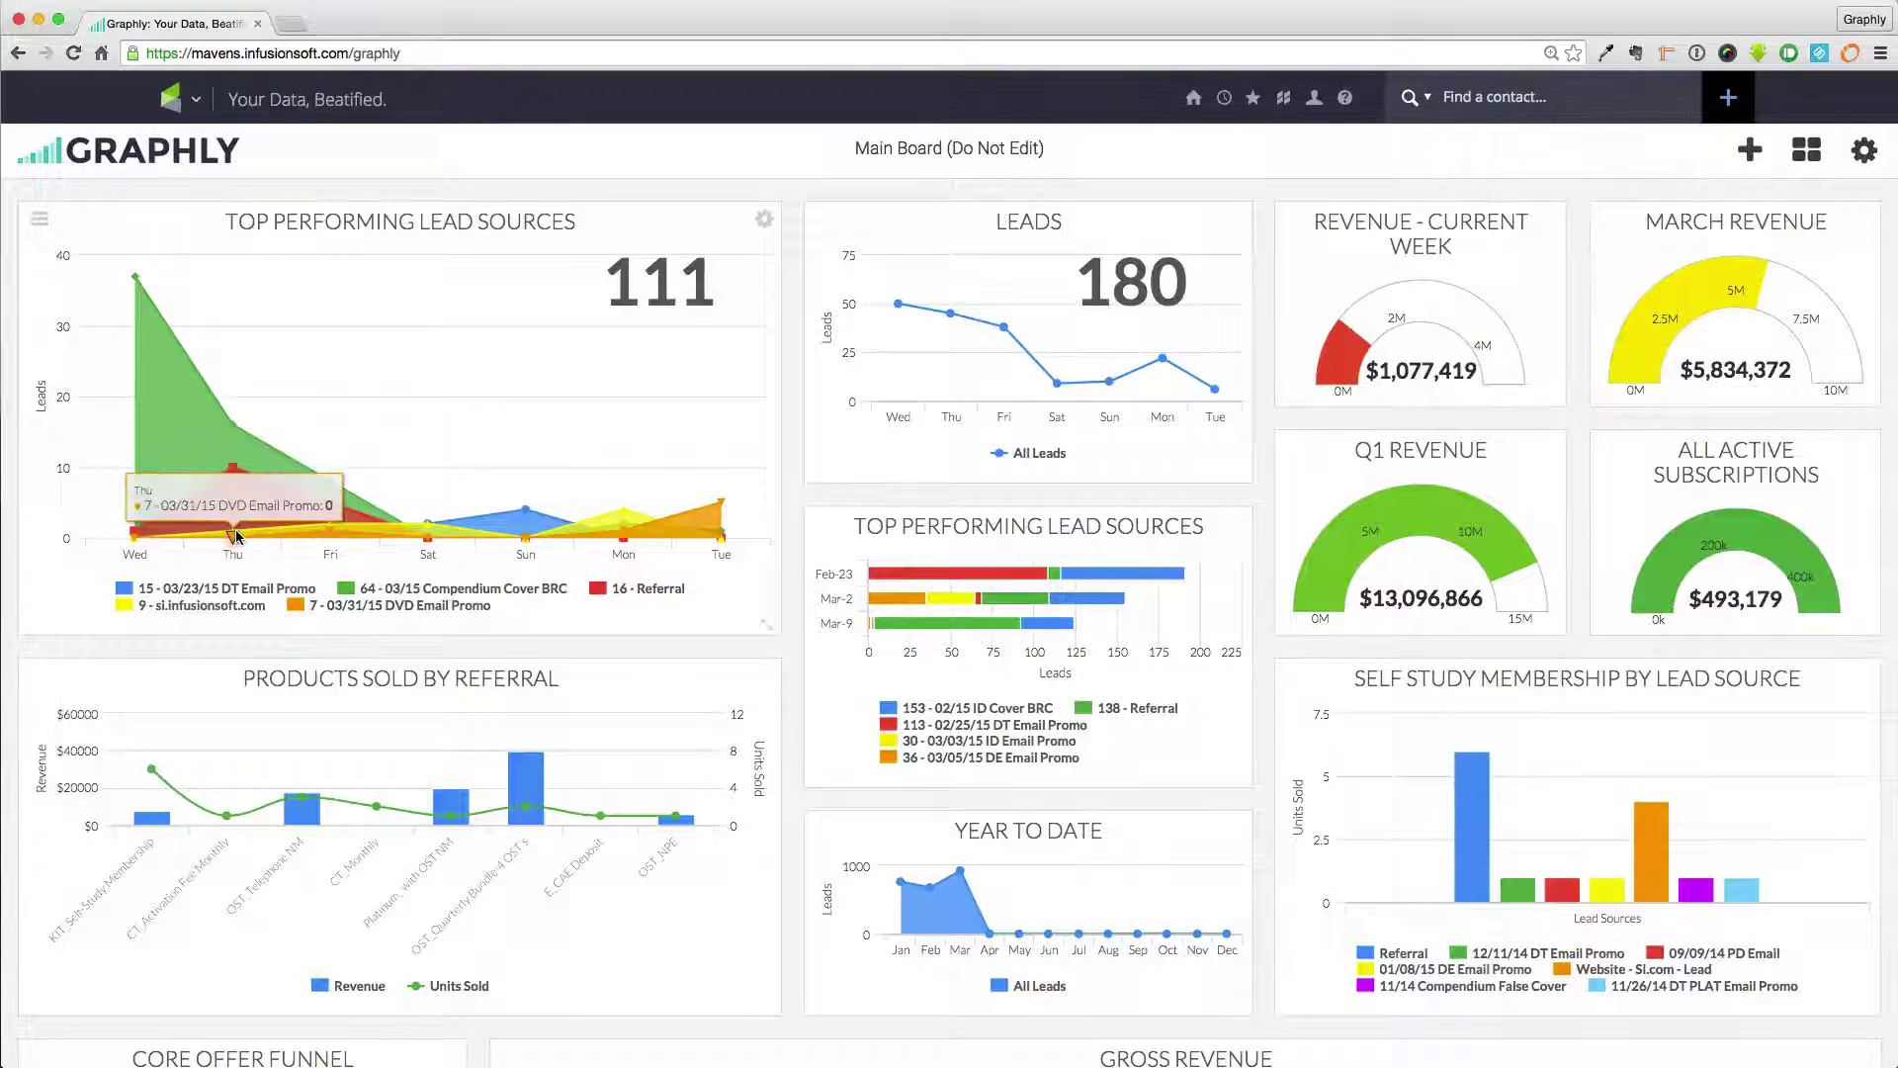
pyautogui.moveTo(305, 529)
pyautogui.moveTo(416, 528)
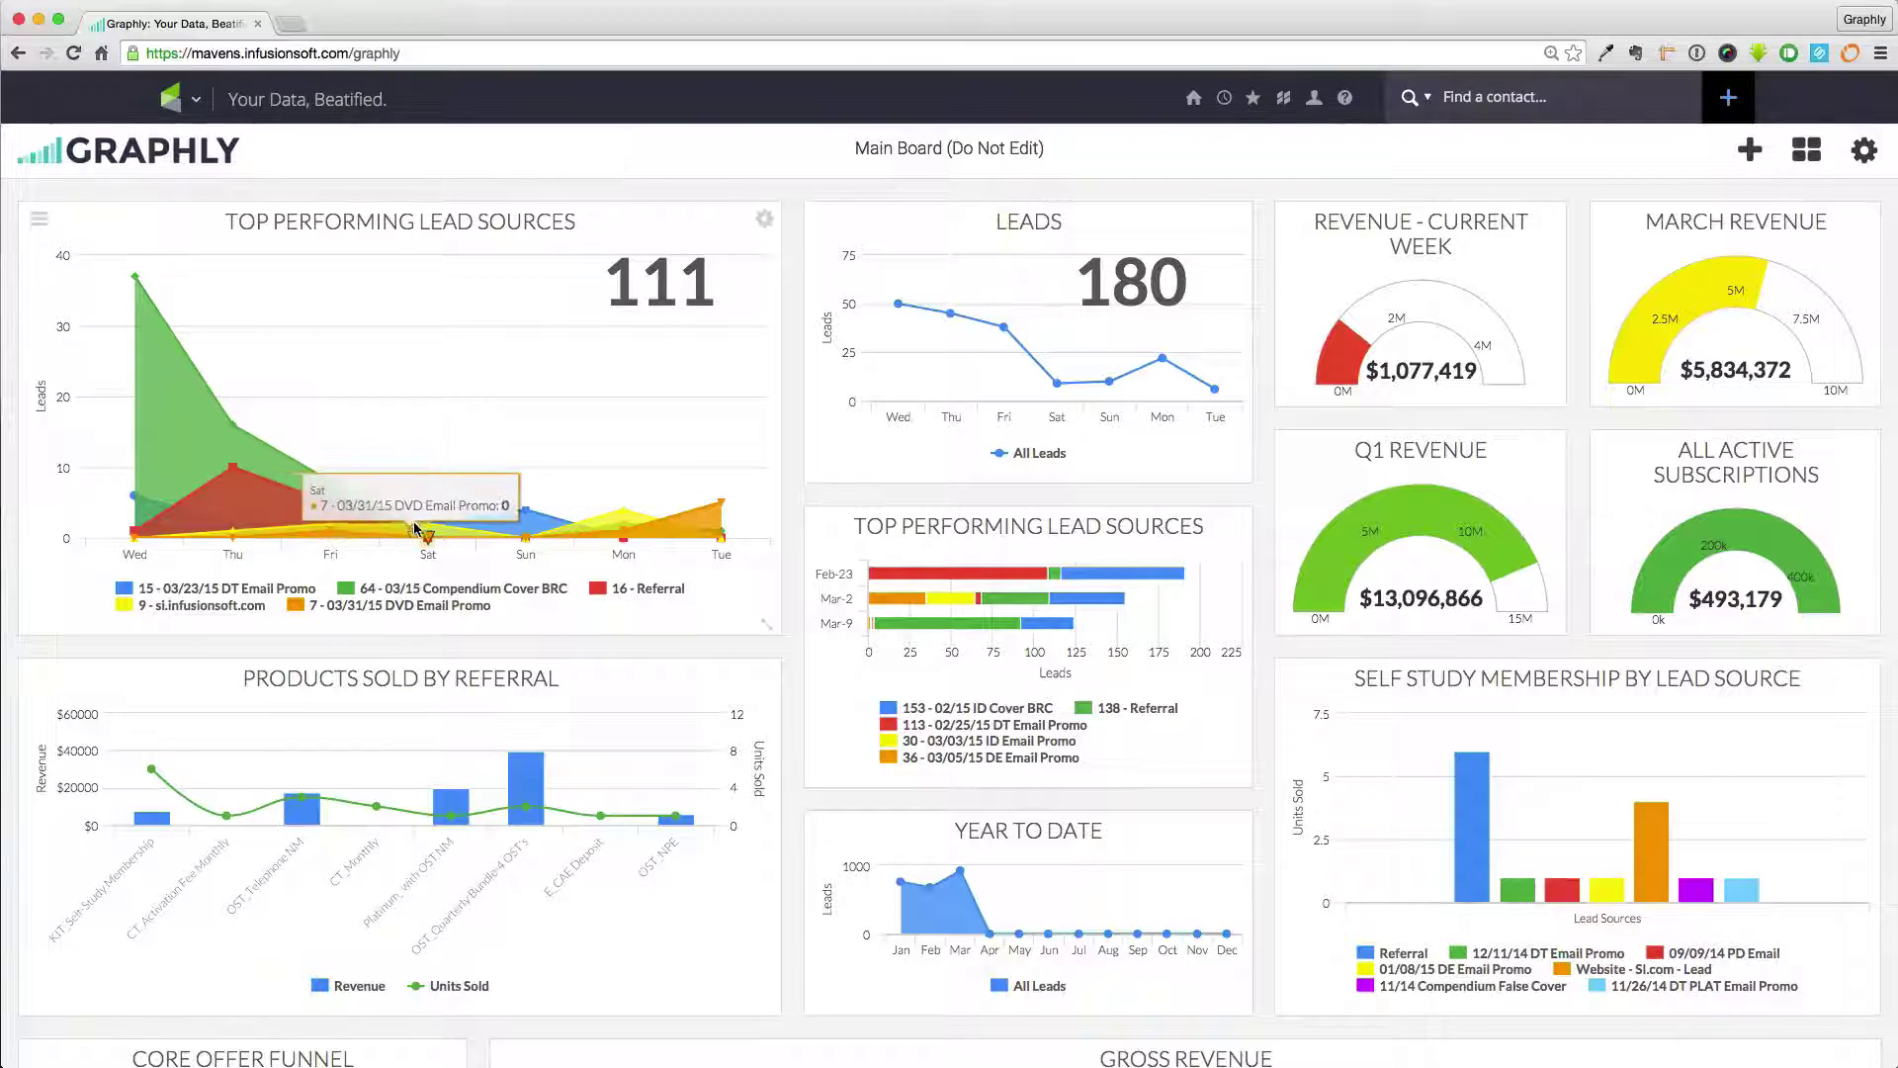
pyautogui.moveTo(523, 482)
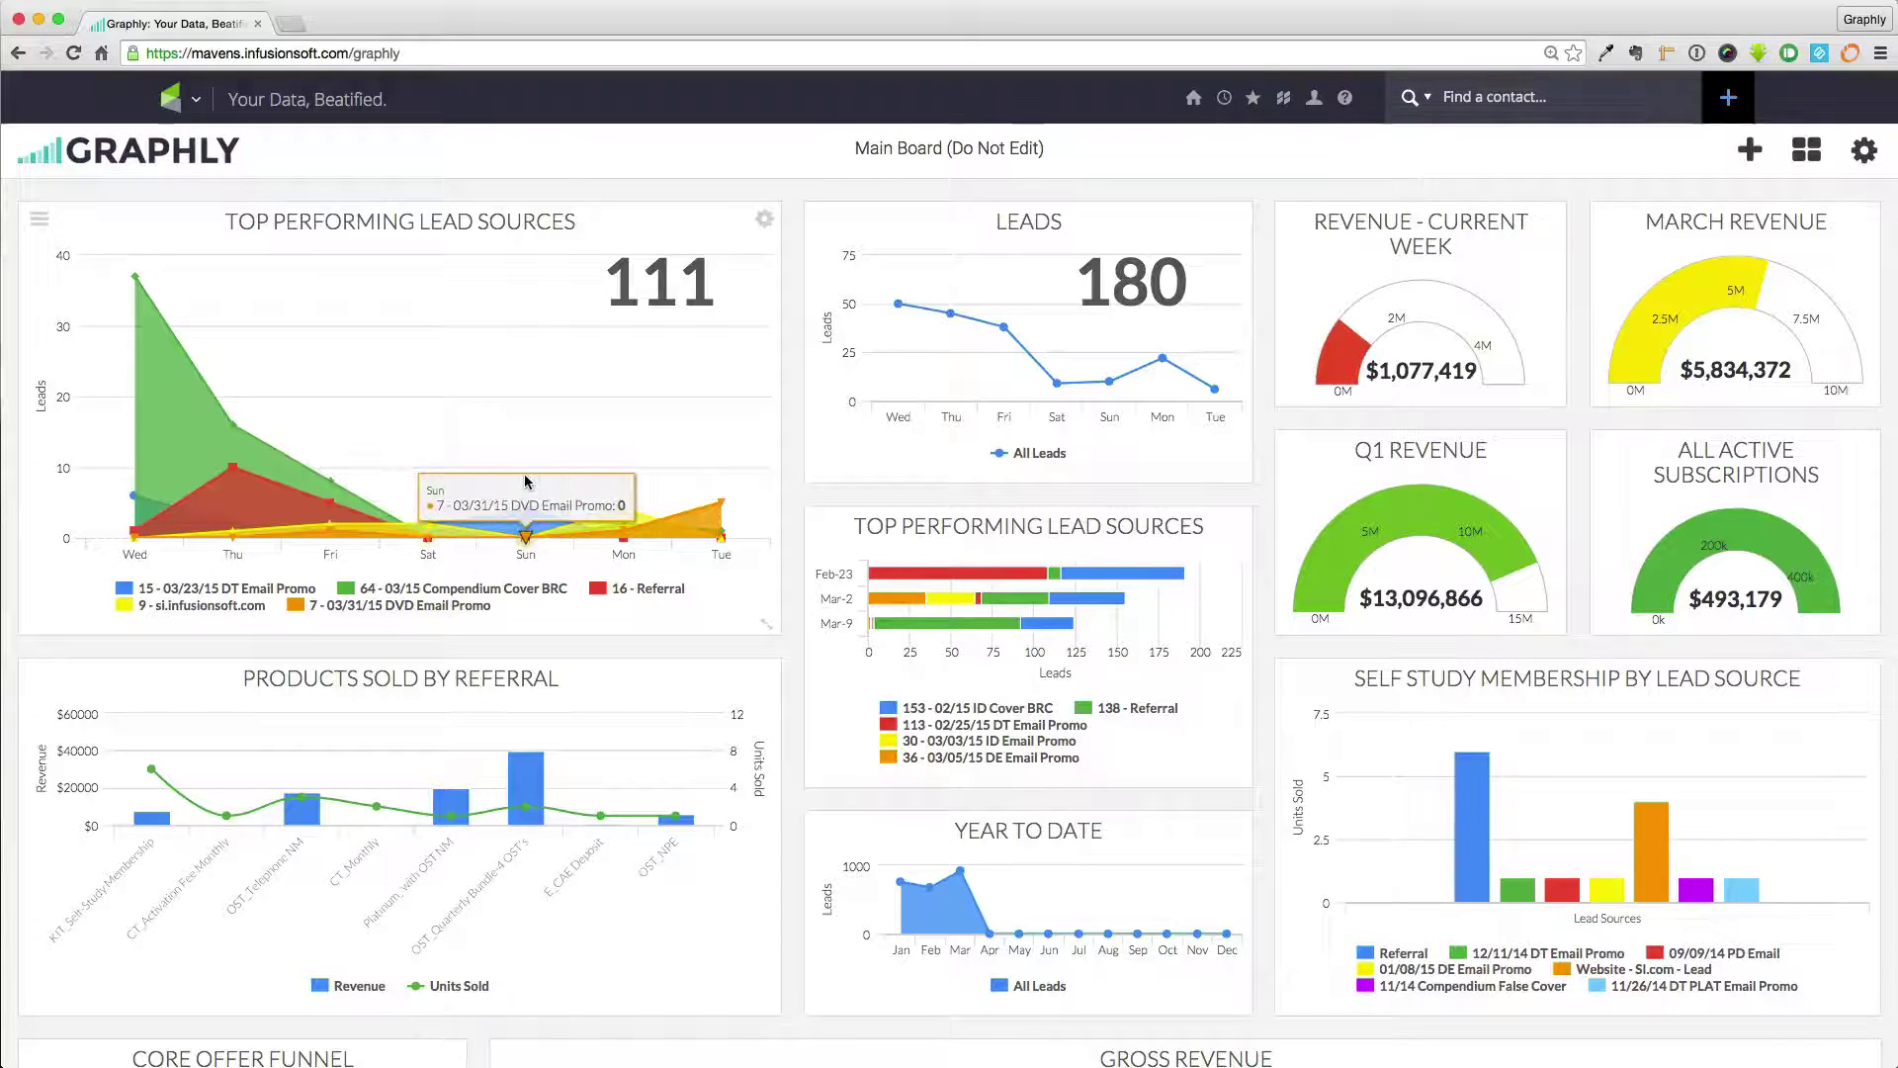
pyautogui.click(347, 589)
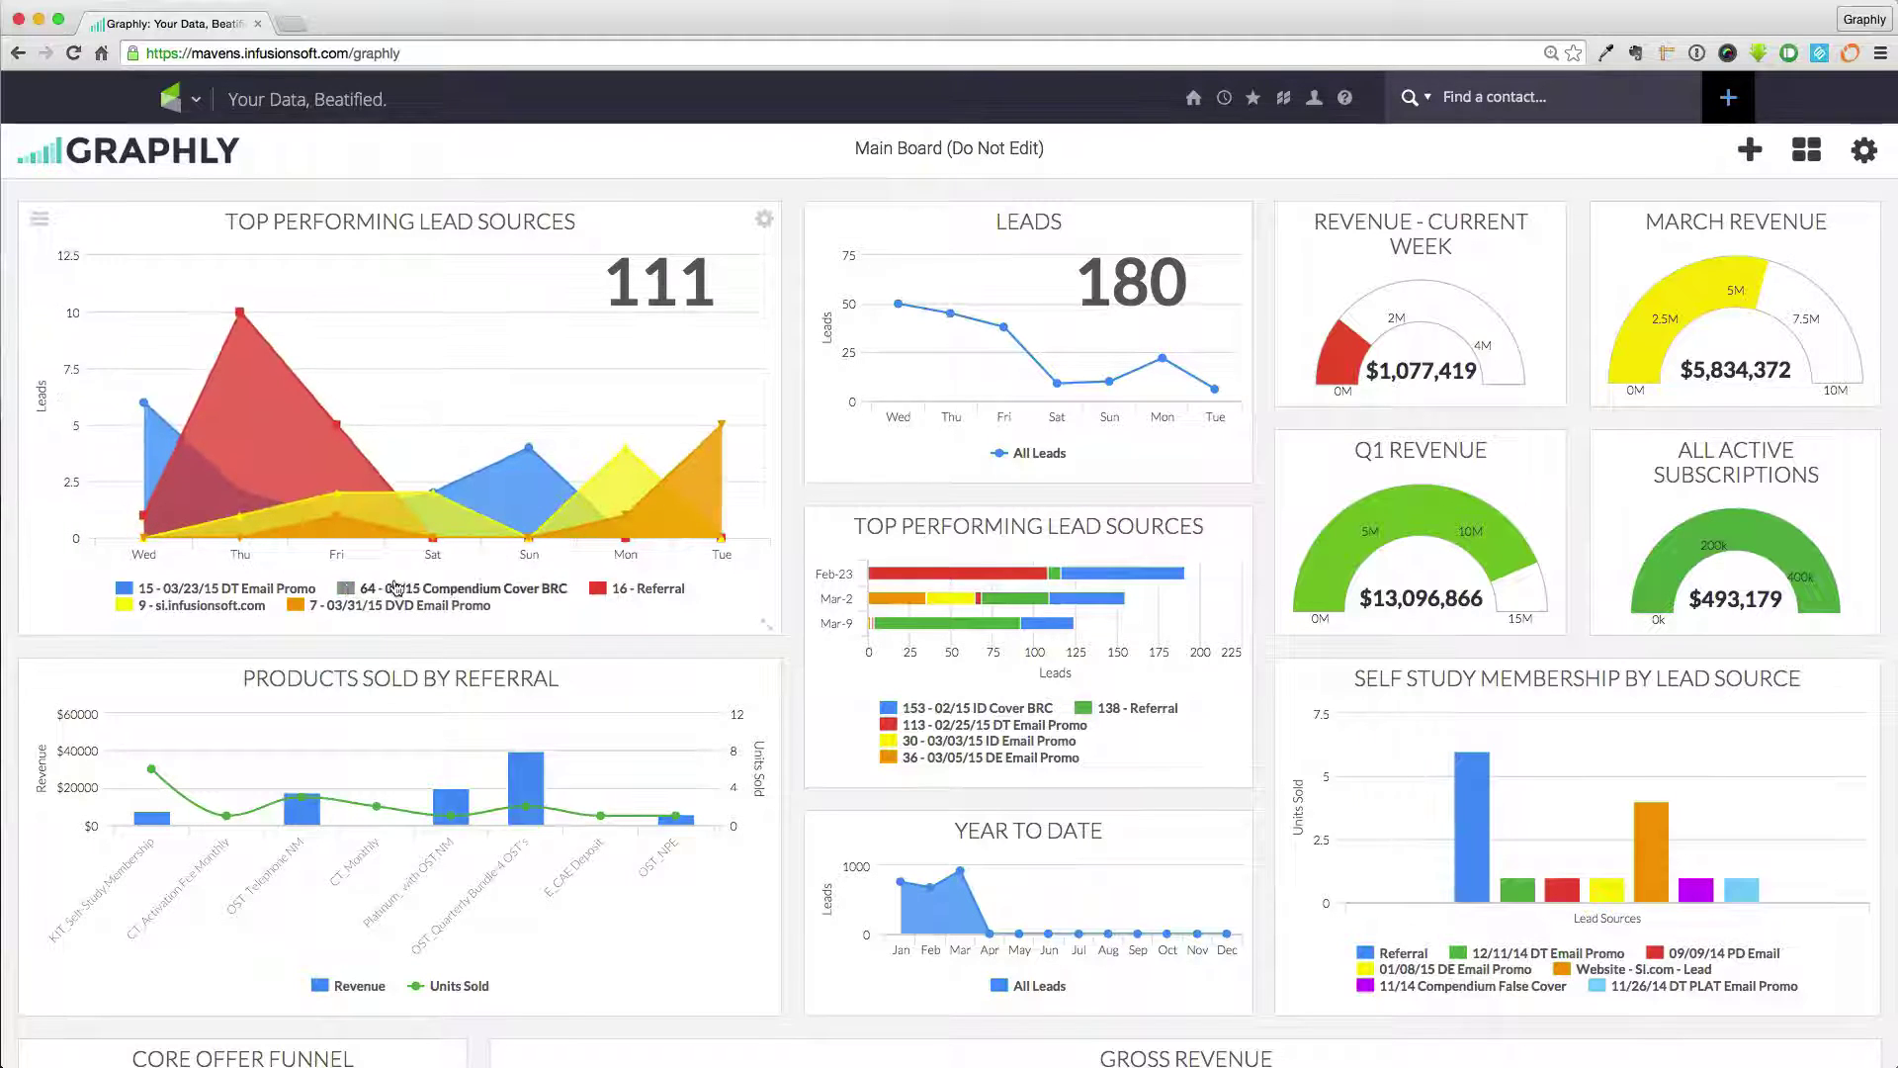
pyautogui.click(602, 589)
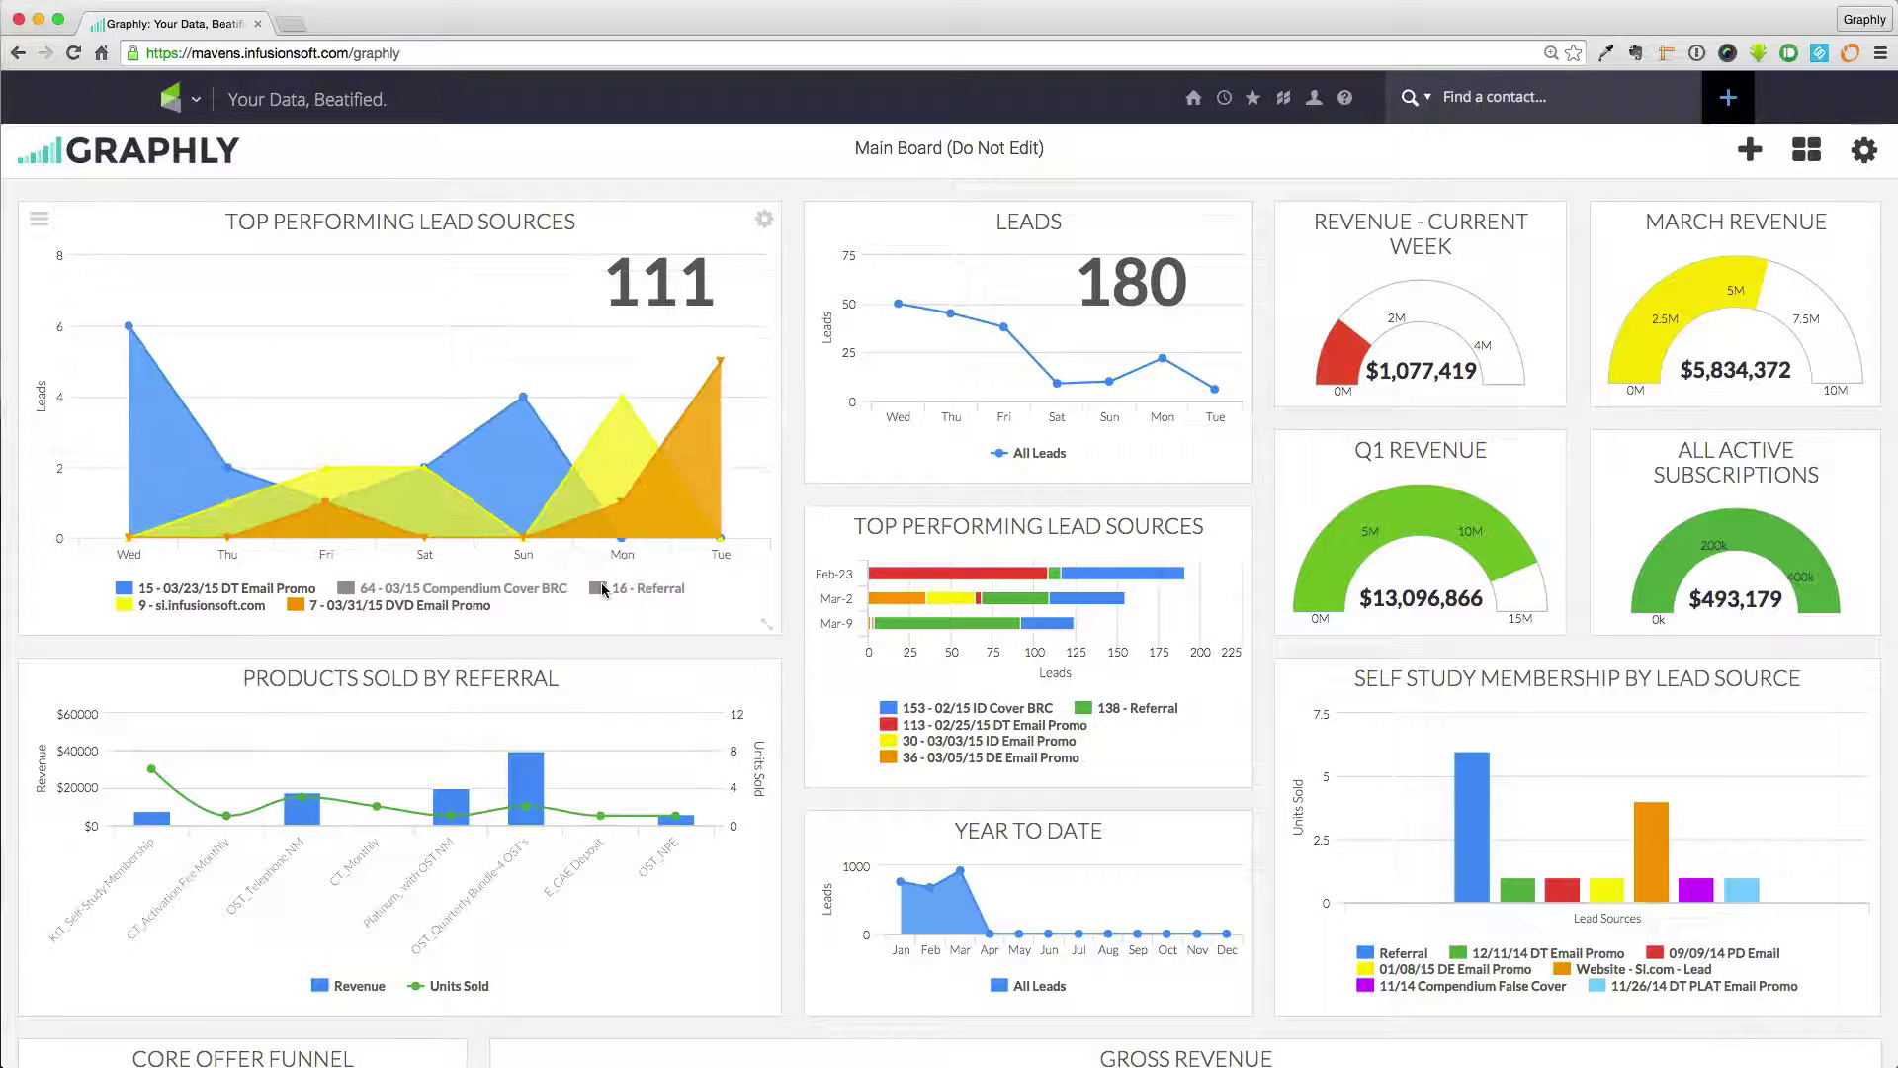
pyautogui.click(128, 589)
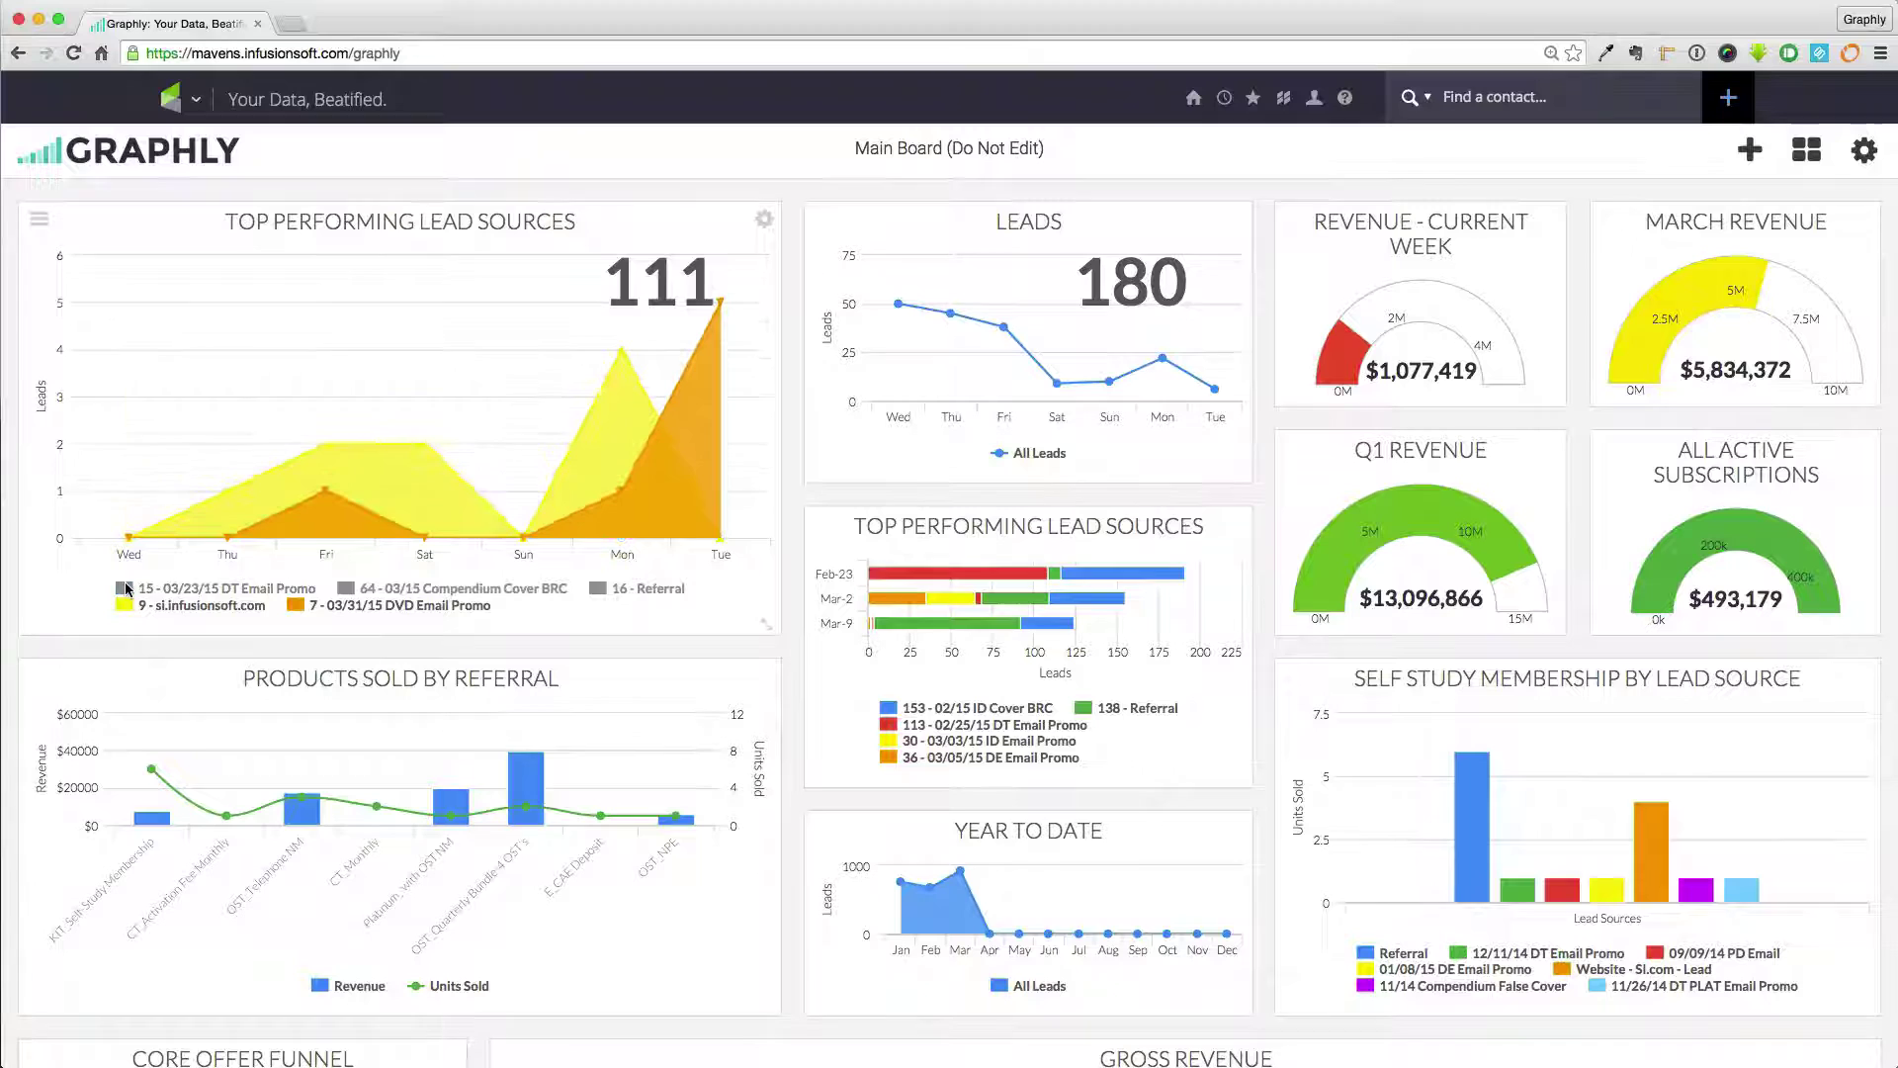
pyautogui.click(128, 589)
pyautogui.click(348, 589)
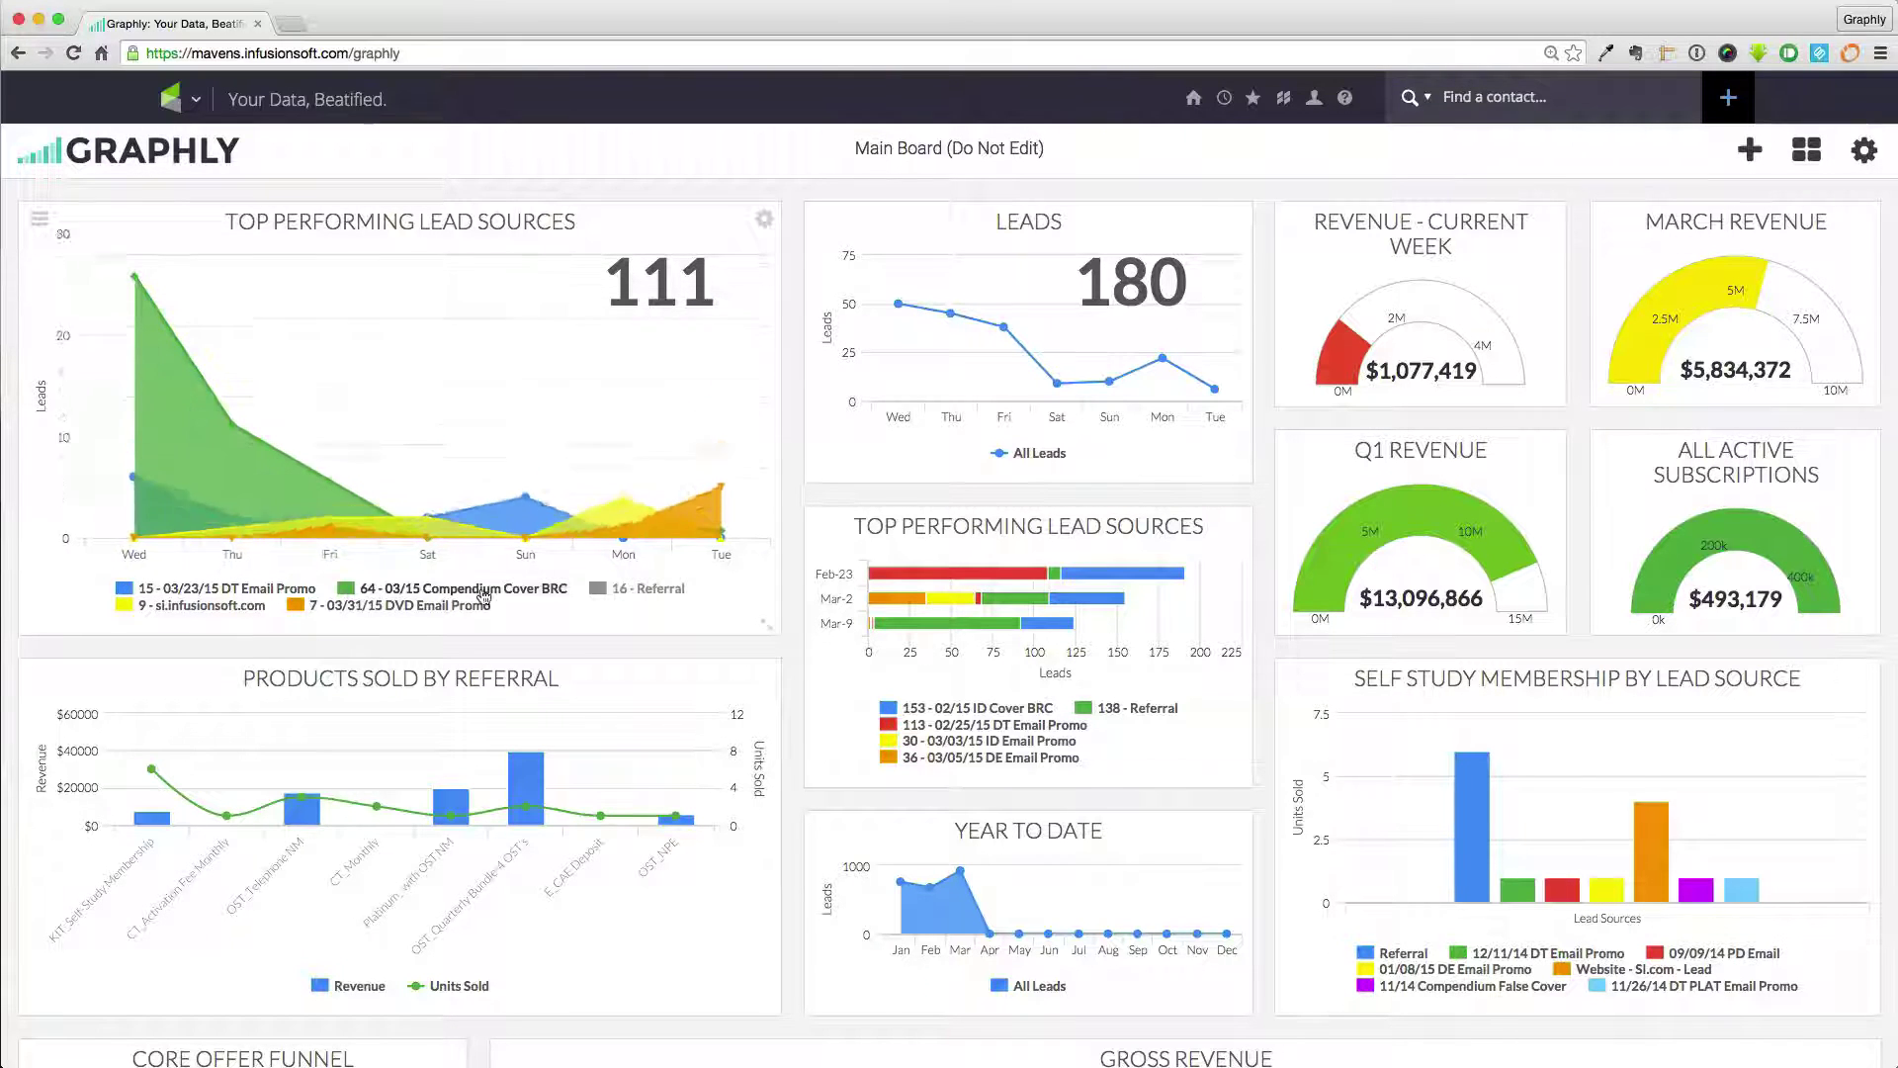
pyautogui.click(597, 590)
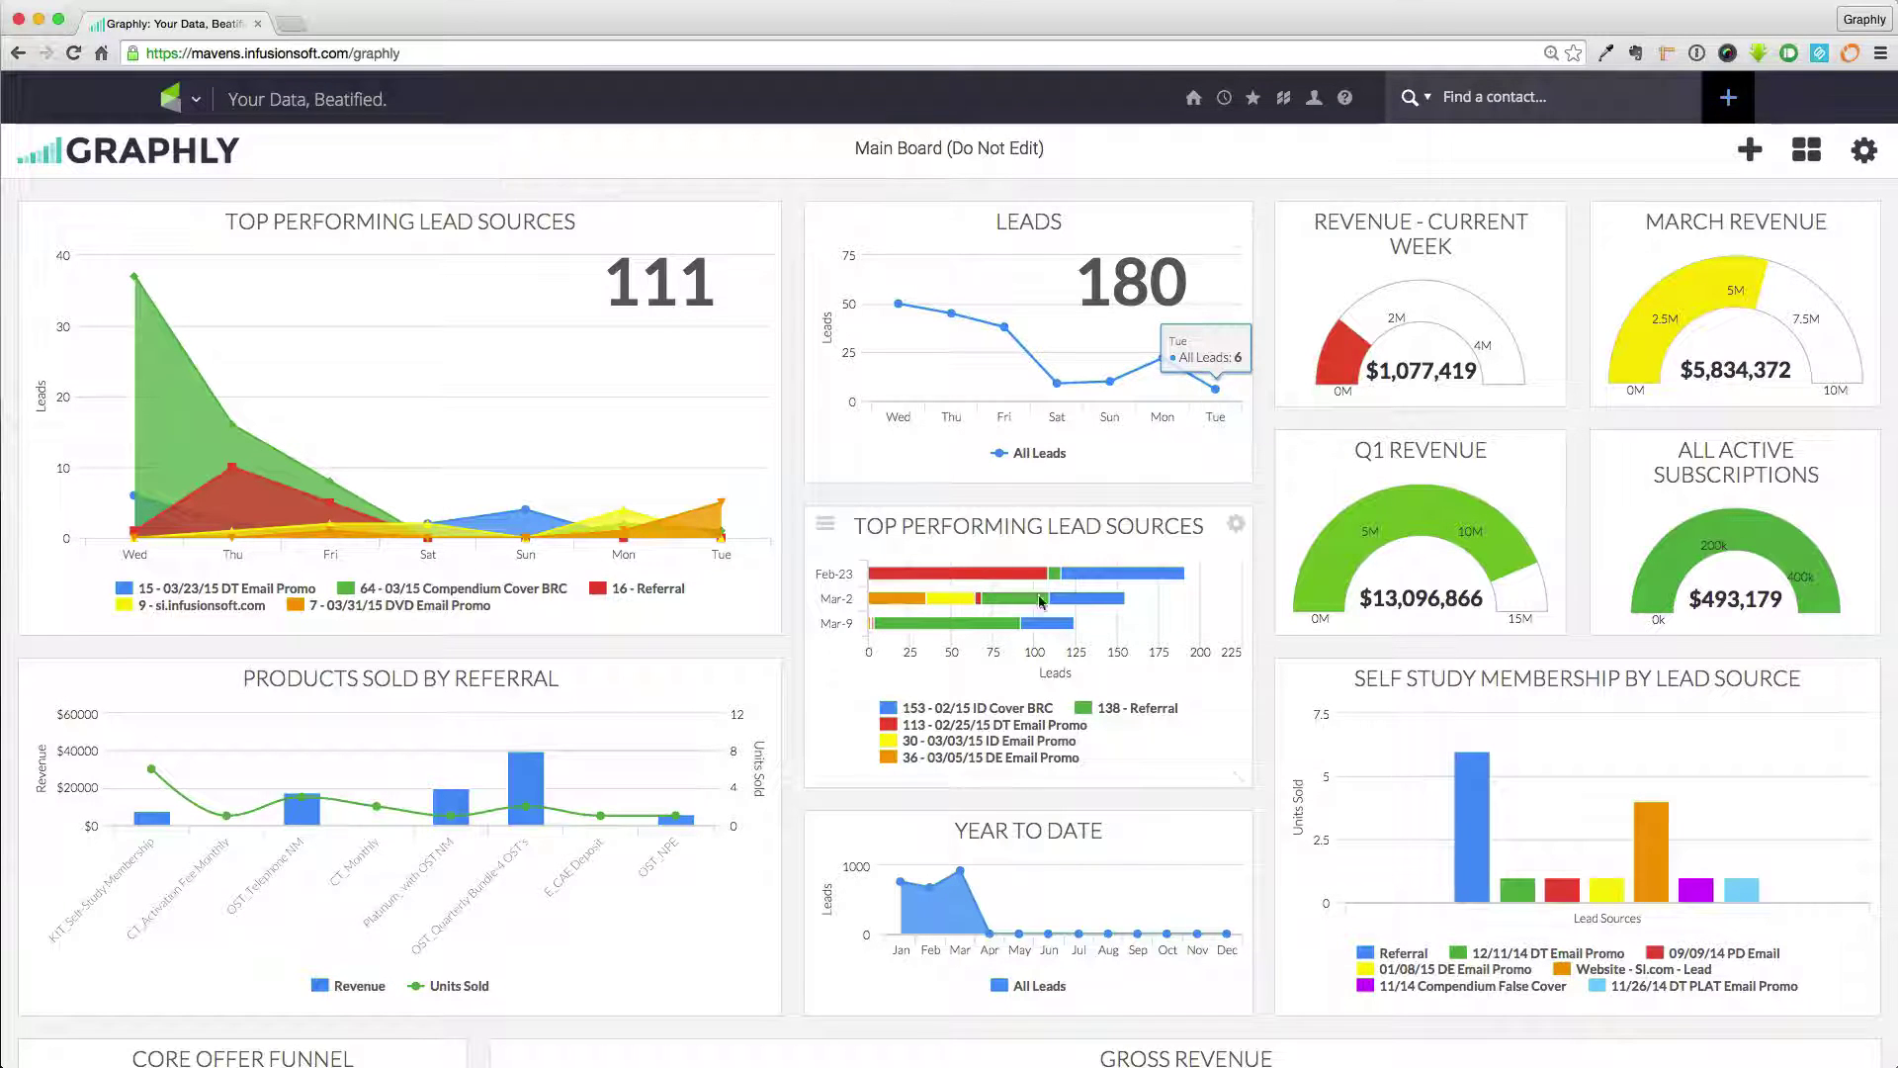
# - Toggle the 113, 153 and 138 bar series, then hide Self Study's Referral and Website - SI.com - Lead bars
pyautogui.click(892, 725)
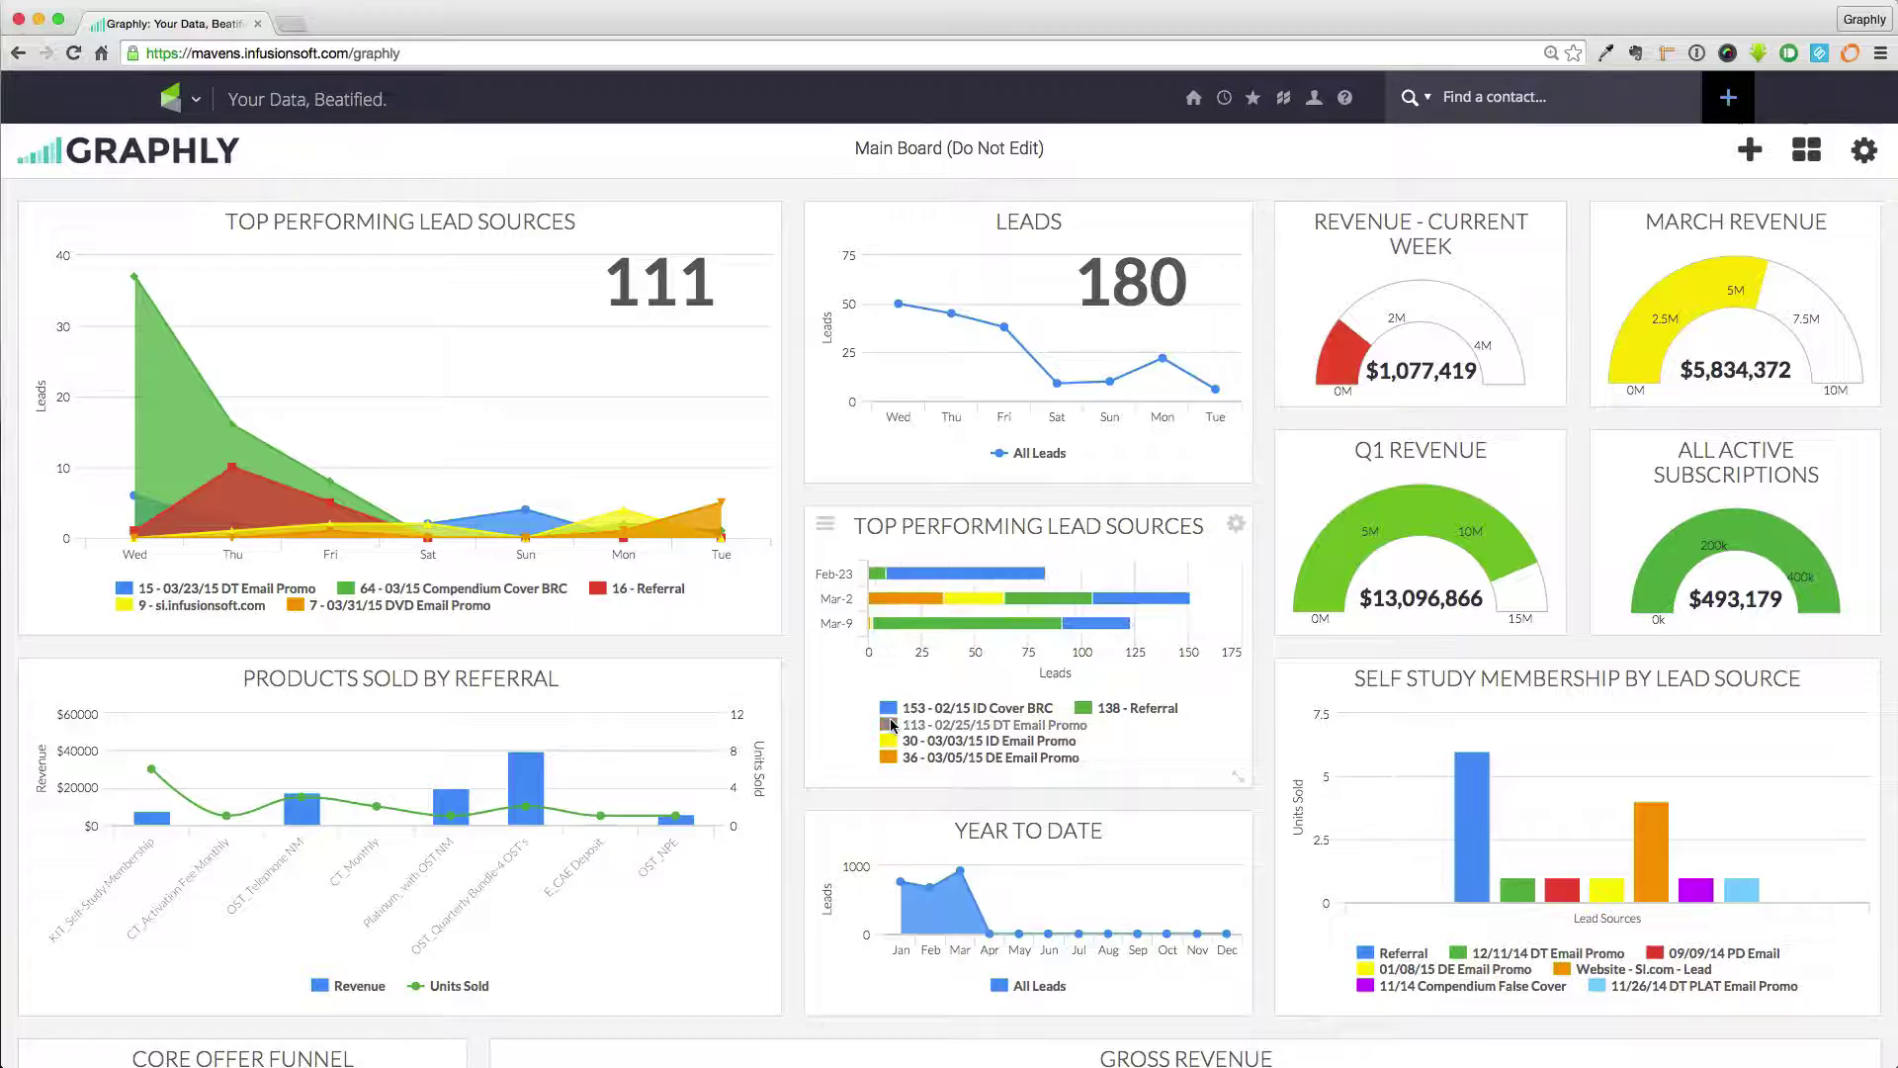
pyautogui.click(888, 709)
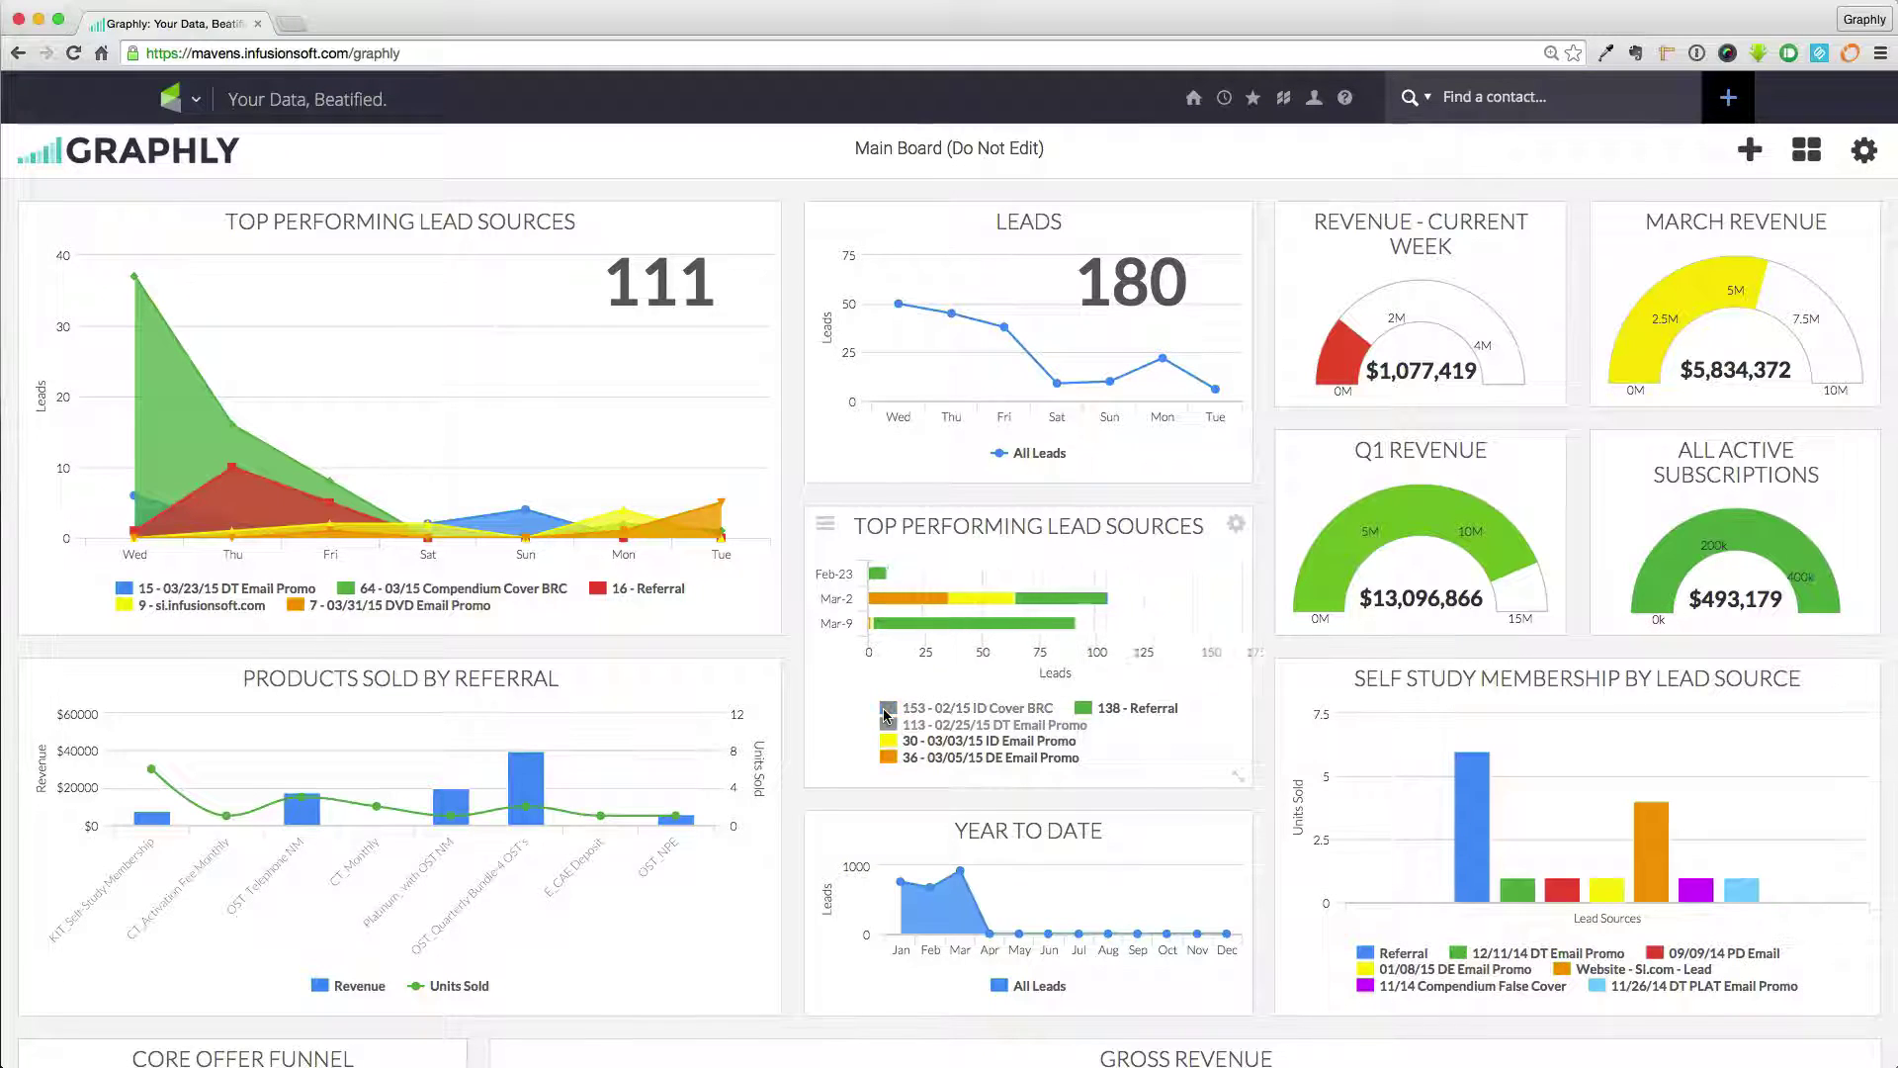
pyautogui.click(1087, 710)
pyautogui.click(1087, 710)
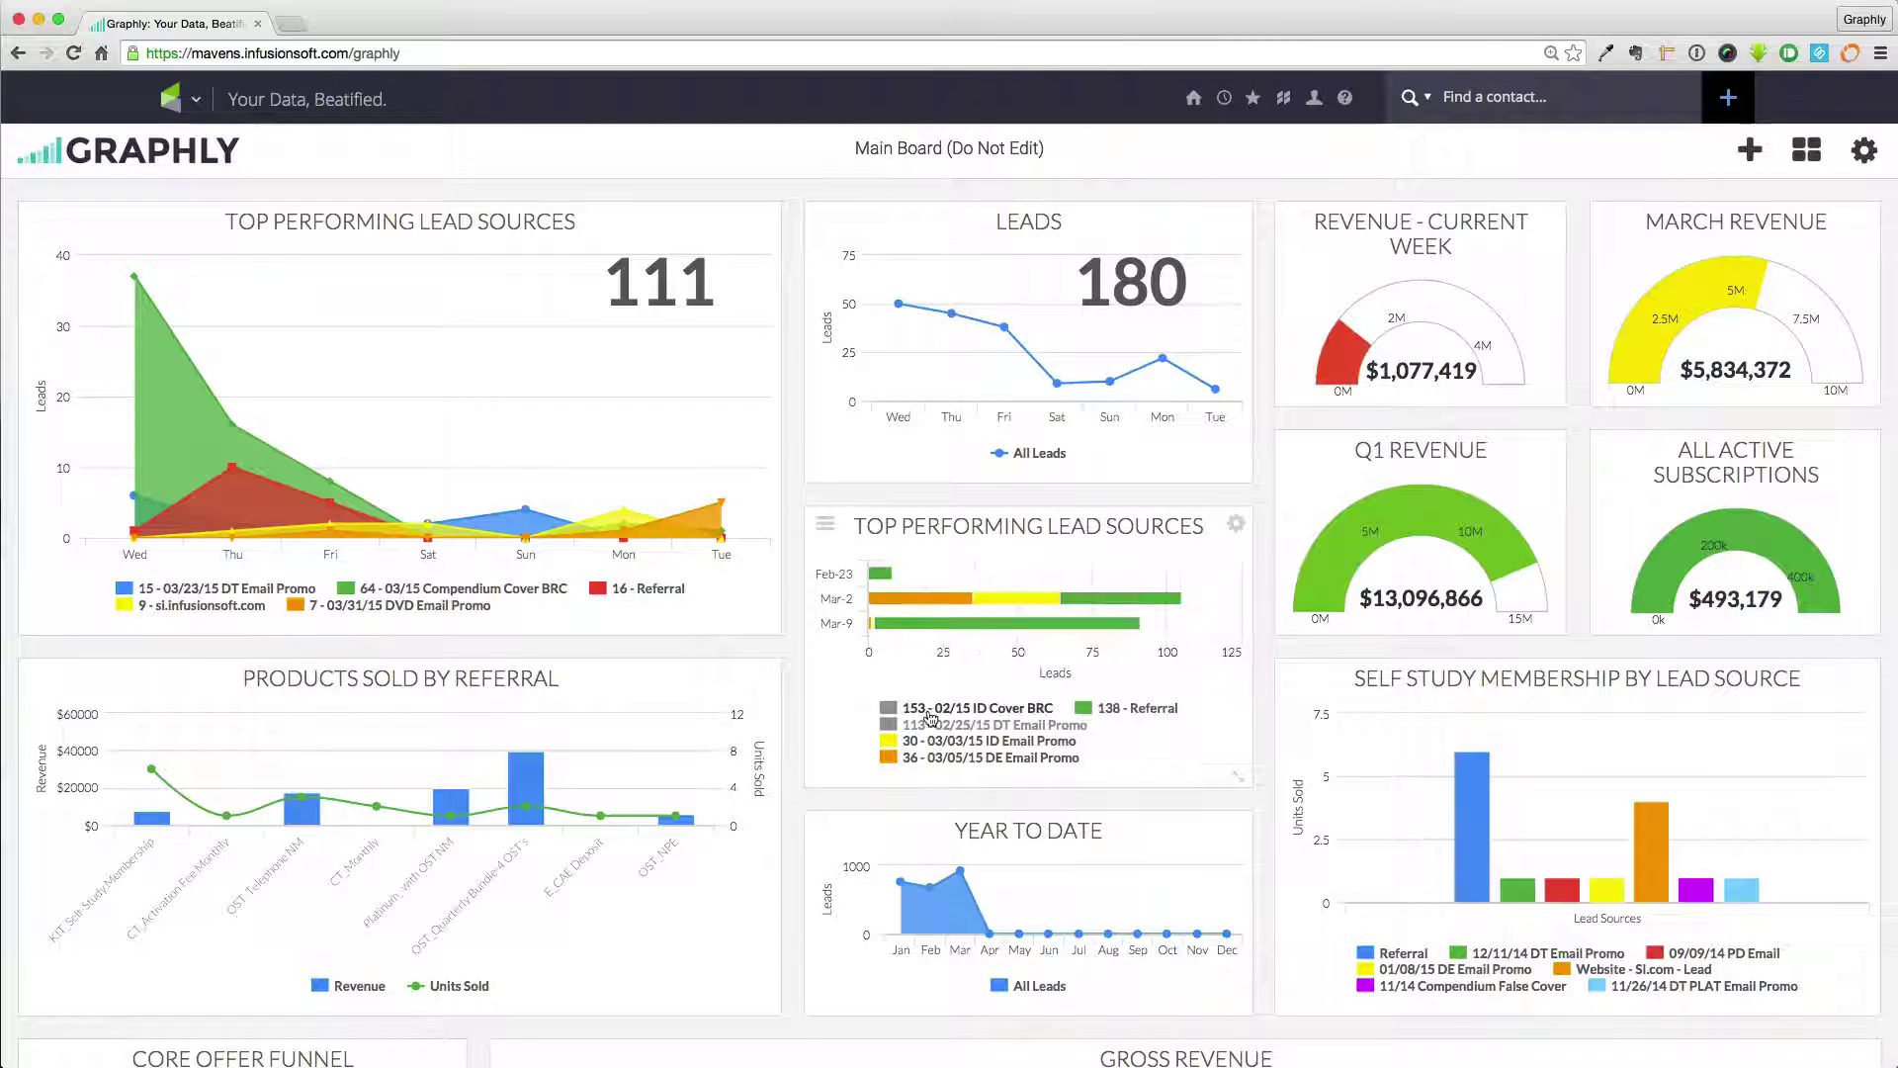
pyautogui.click(890, 710)
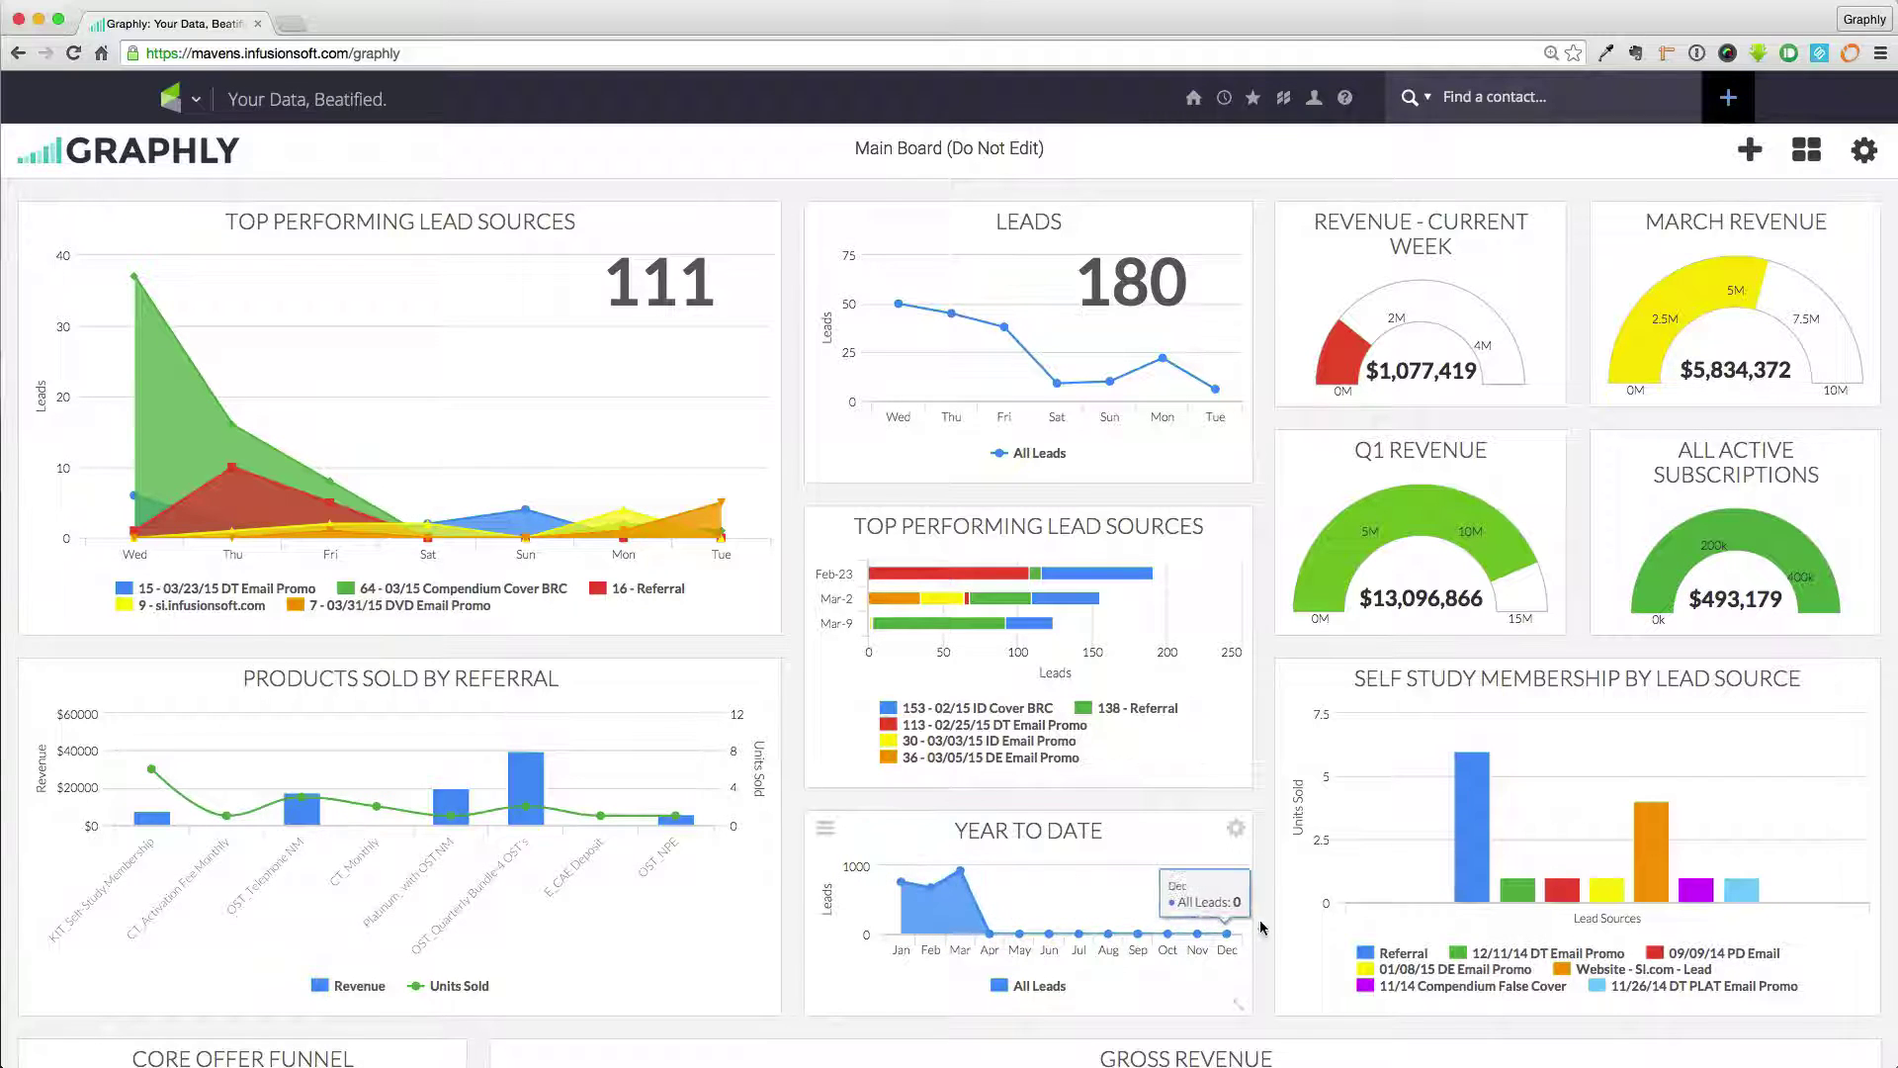
pyautogui.click(1368, 954)
pyautogui.click(1563, 971)
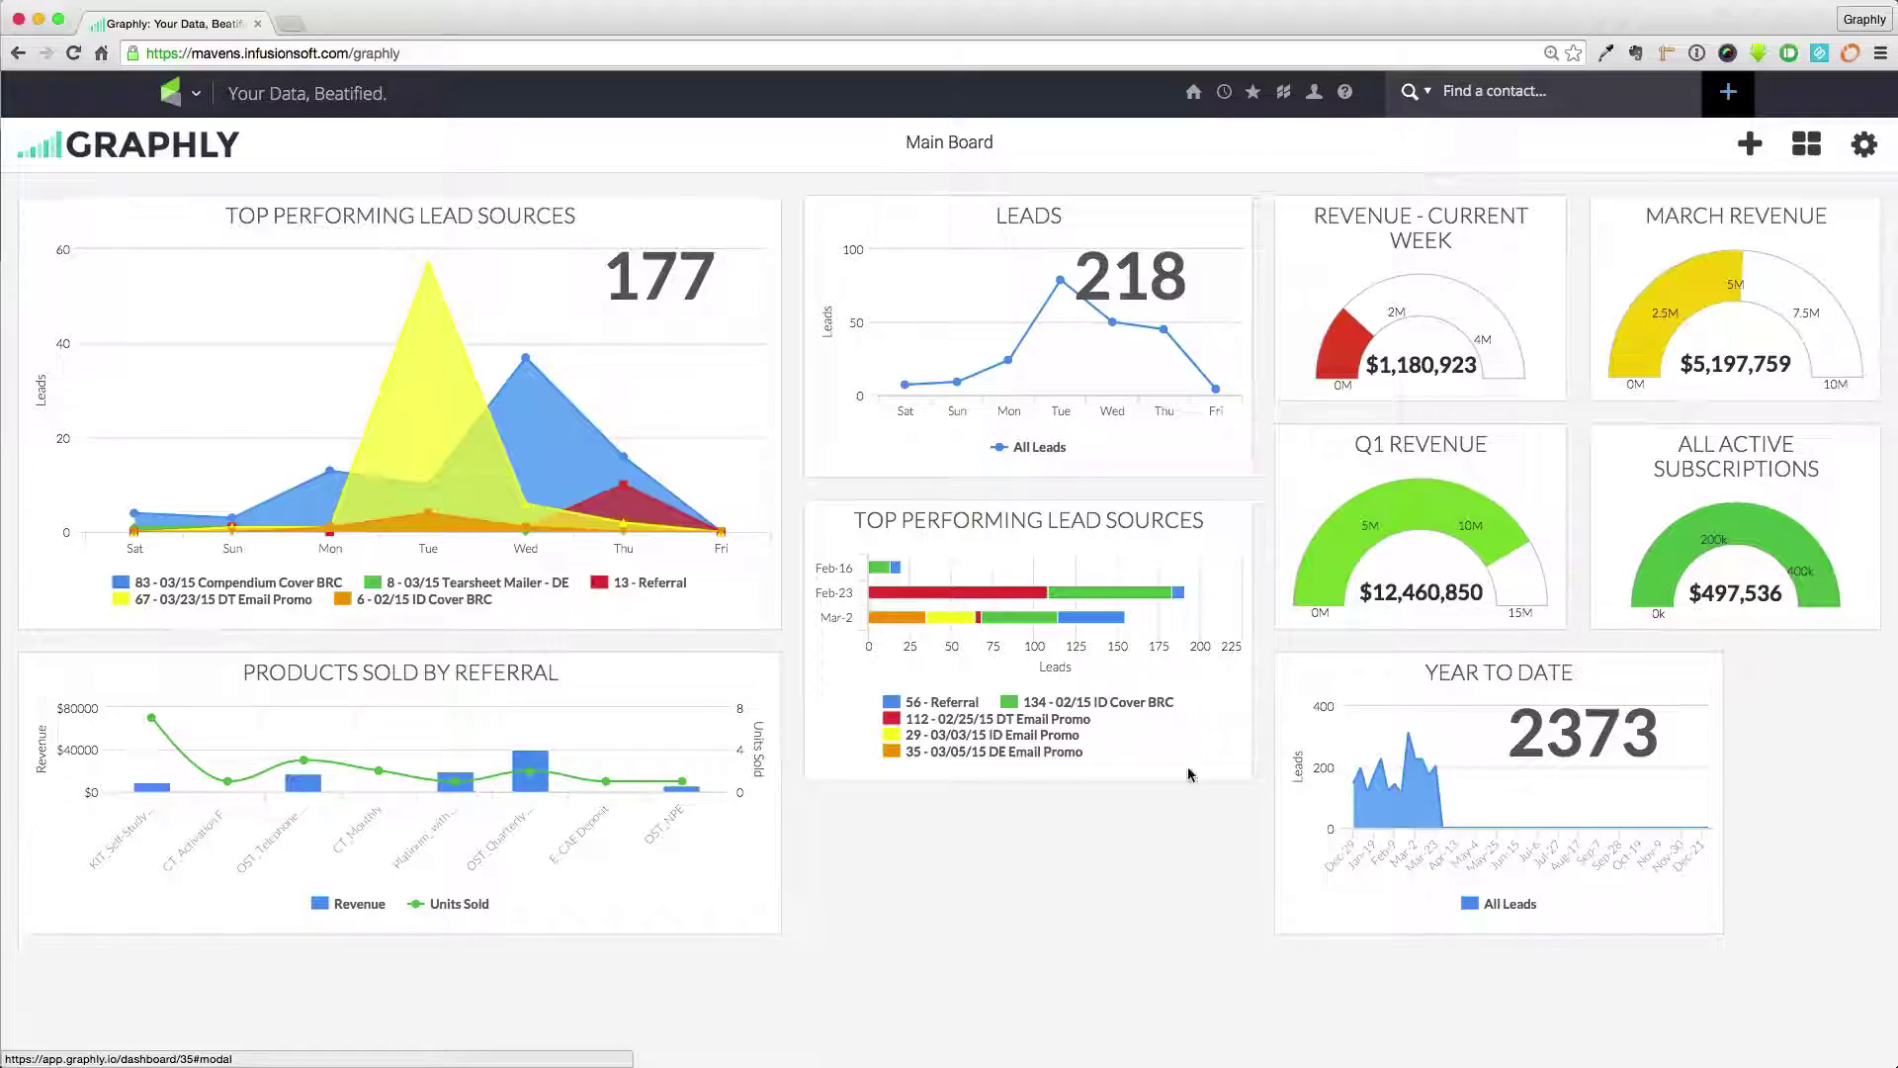
# - Move Year To Date under Top Performing Lead Sources, shorten it, then view users and pick an invite role
pyautogui.moveTo(1510, 667); pyautogui.dragTo(1038, 817)
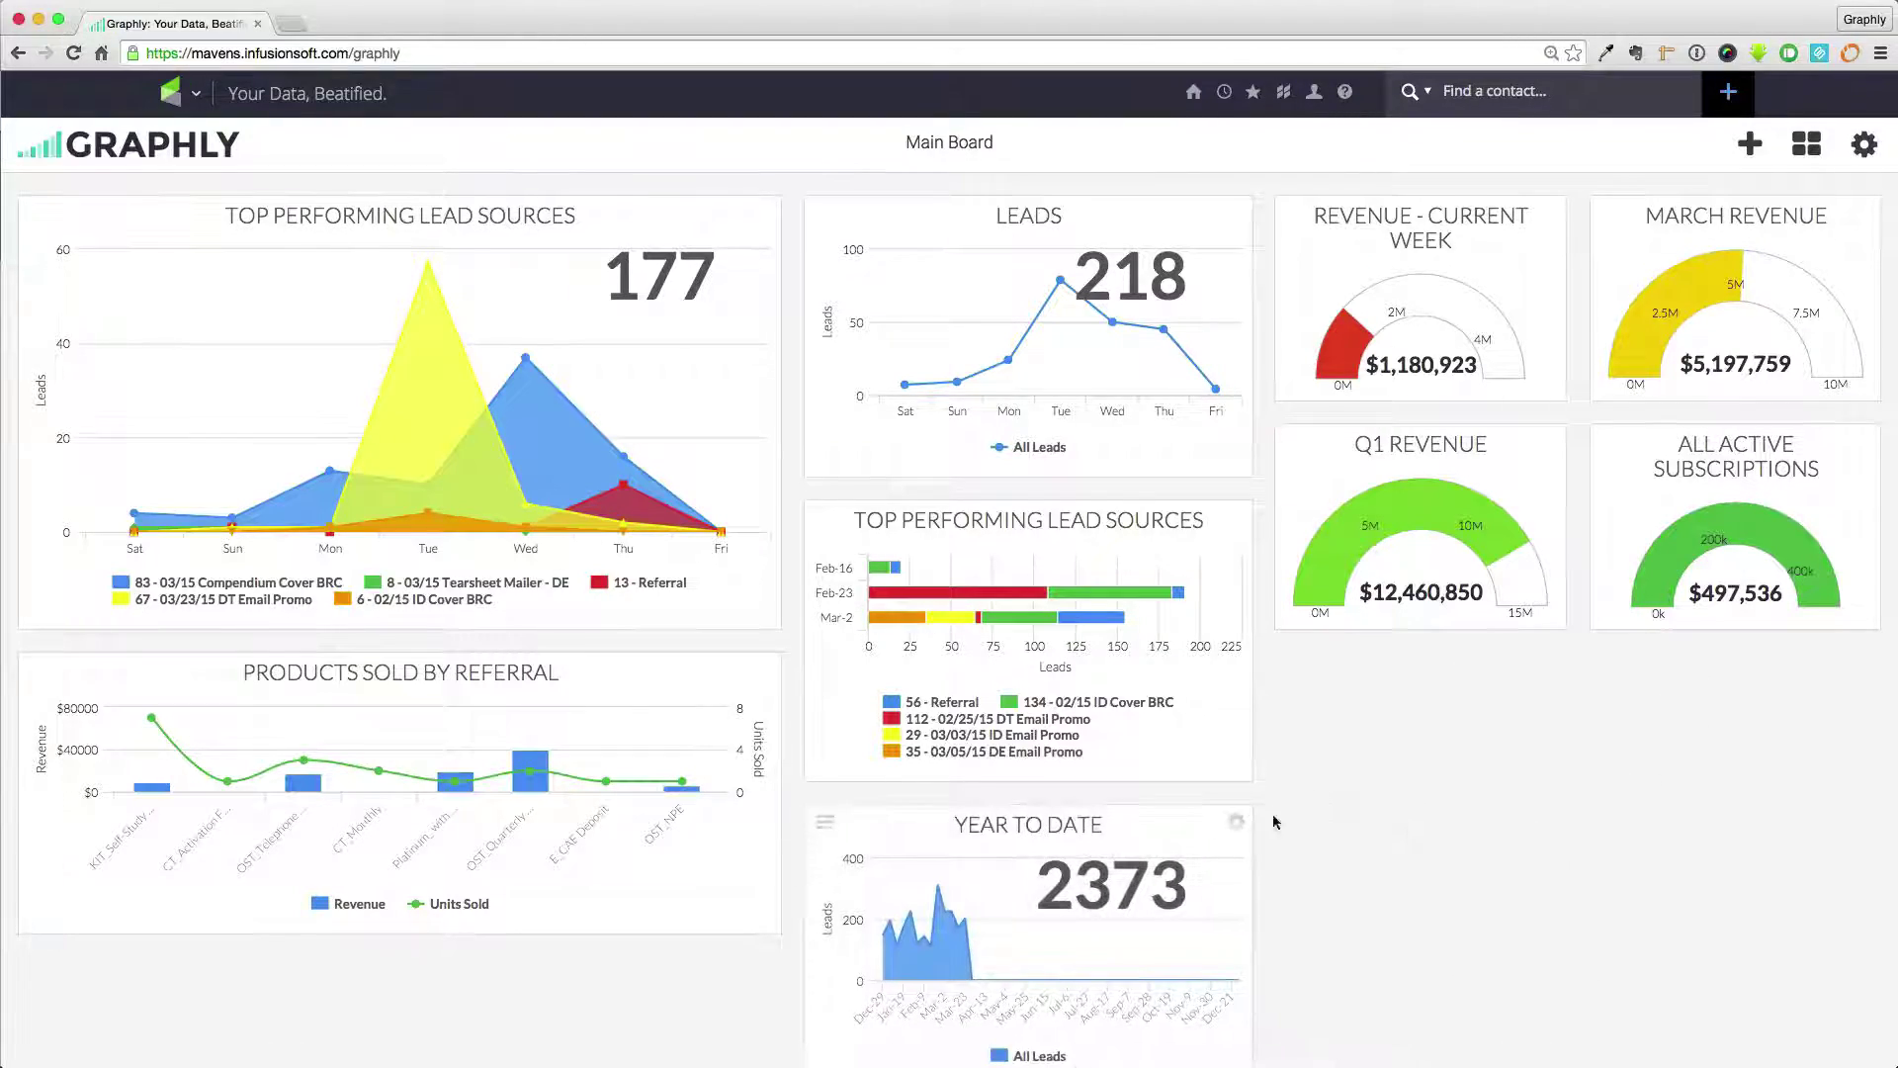
pyautogui.scroll(-2, 1321, 839)
pyautogui.moveTo(1242, 964); pyautogui.dragTo(1234, 821)
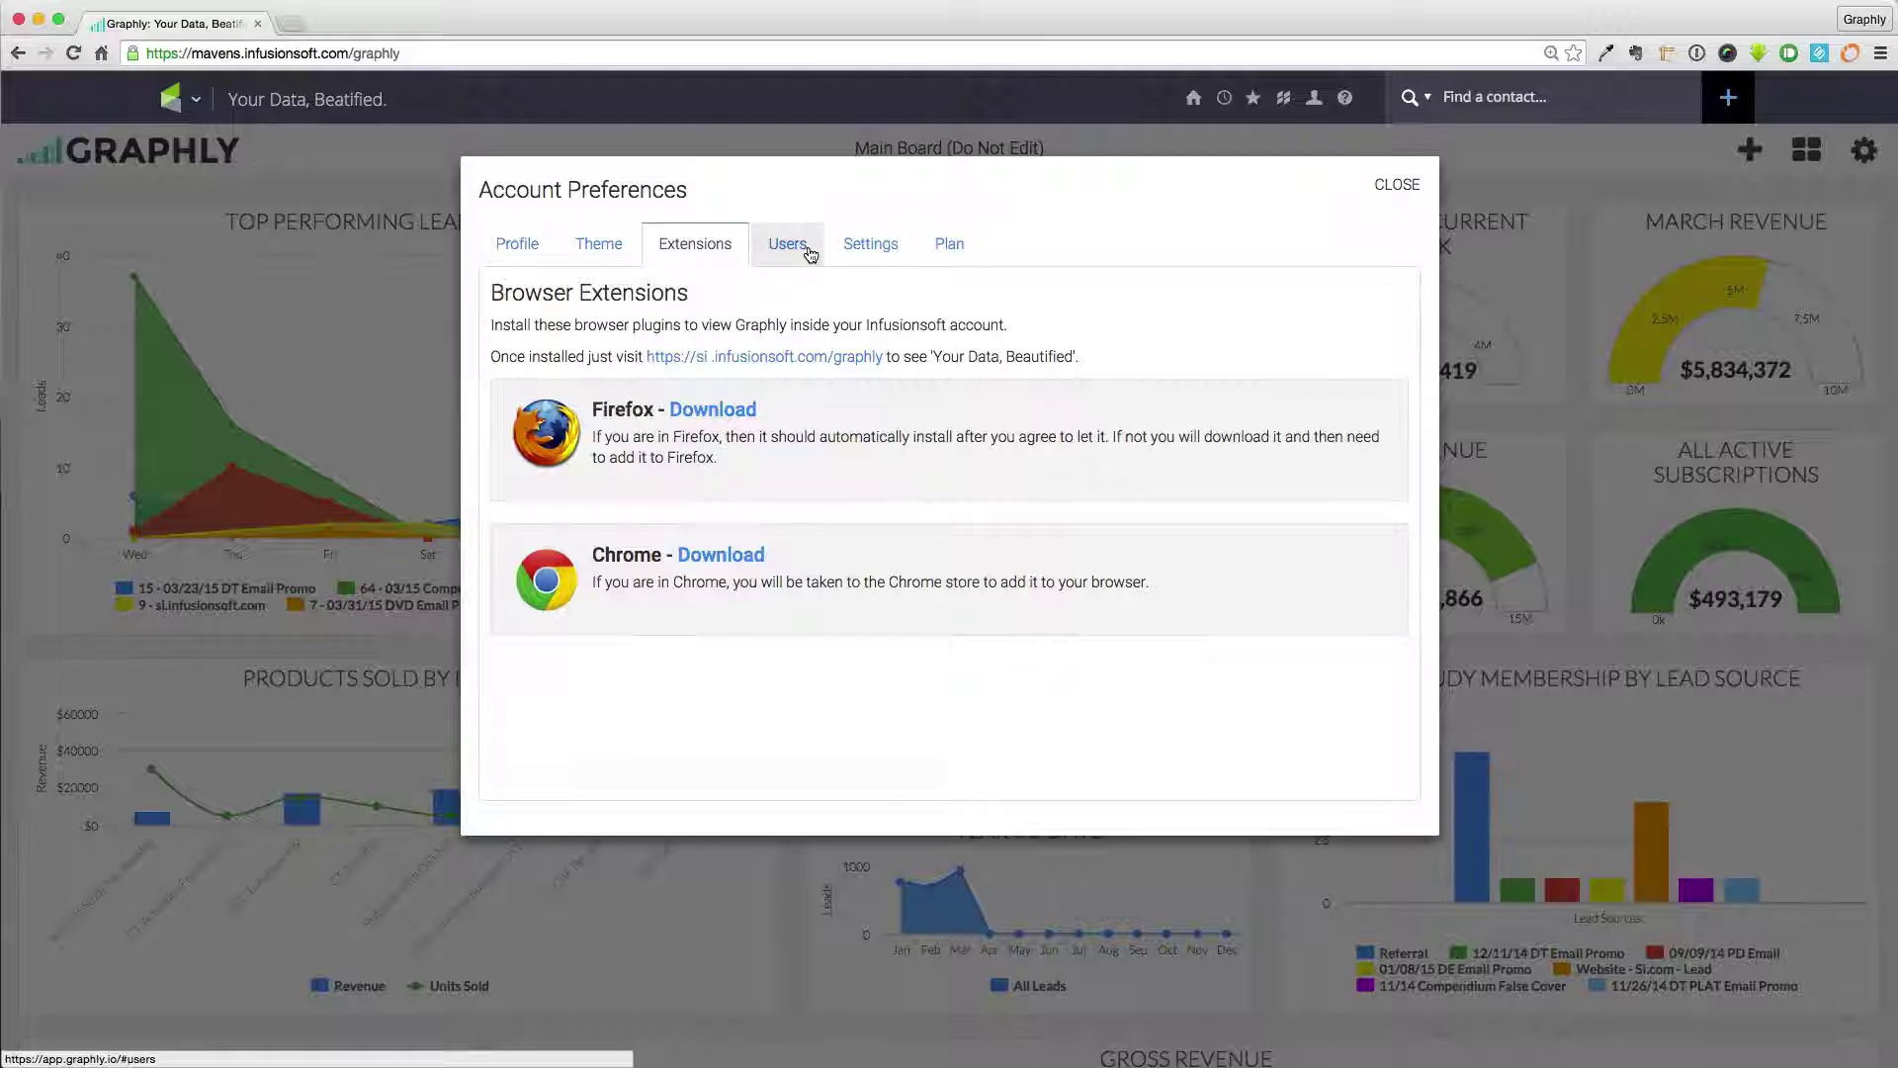
pyautogui.click(806, 247)
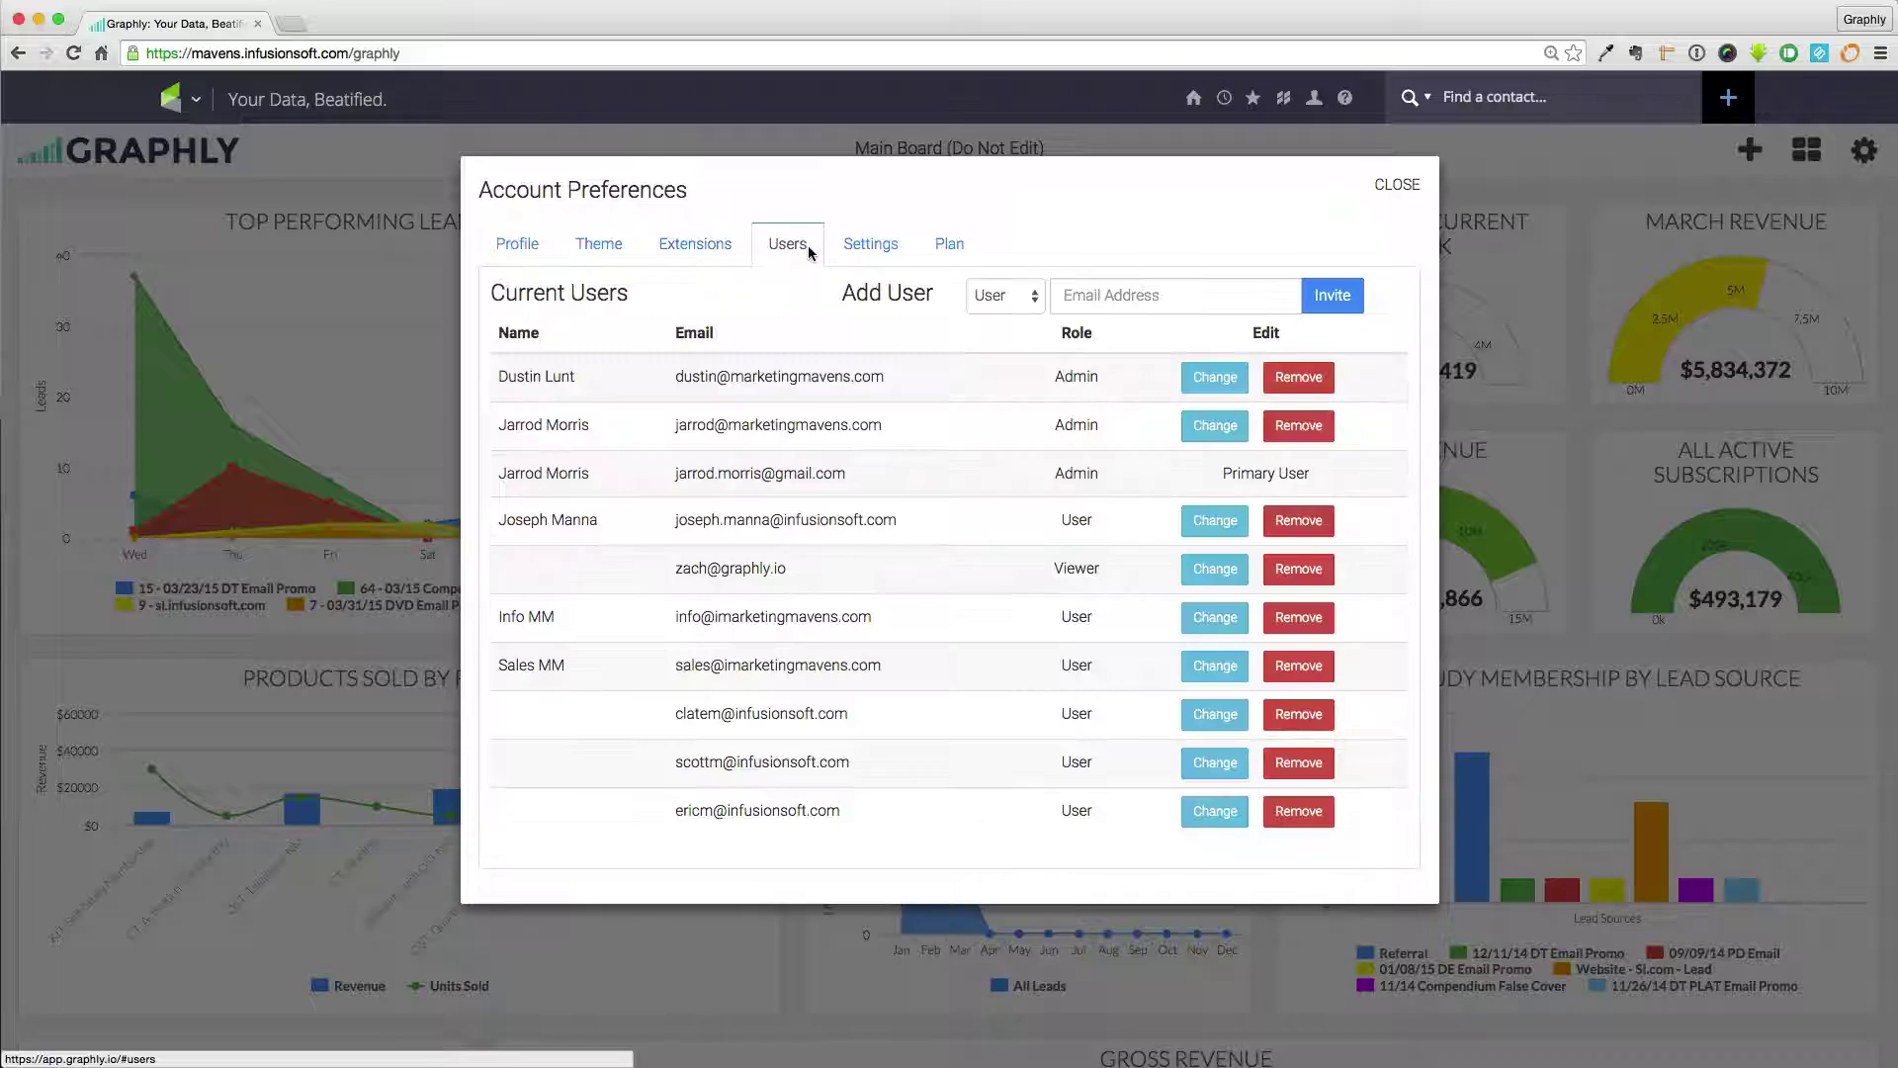
pyautogui.click(1036, 297)
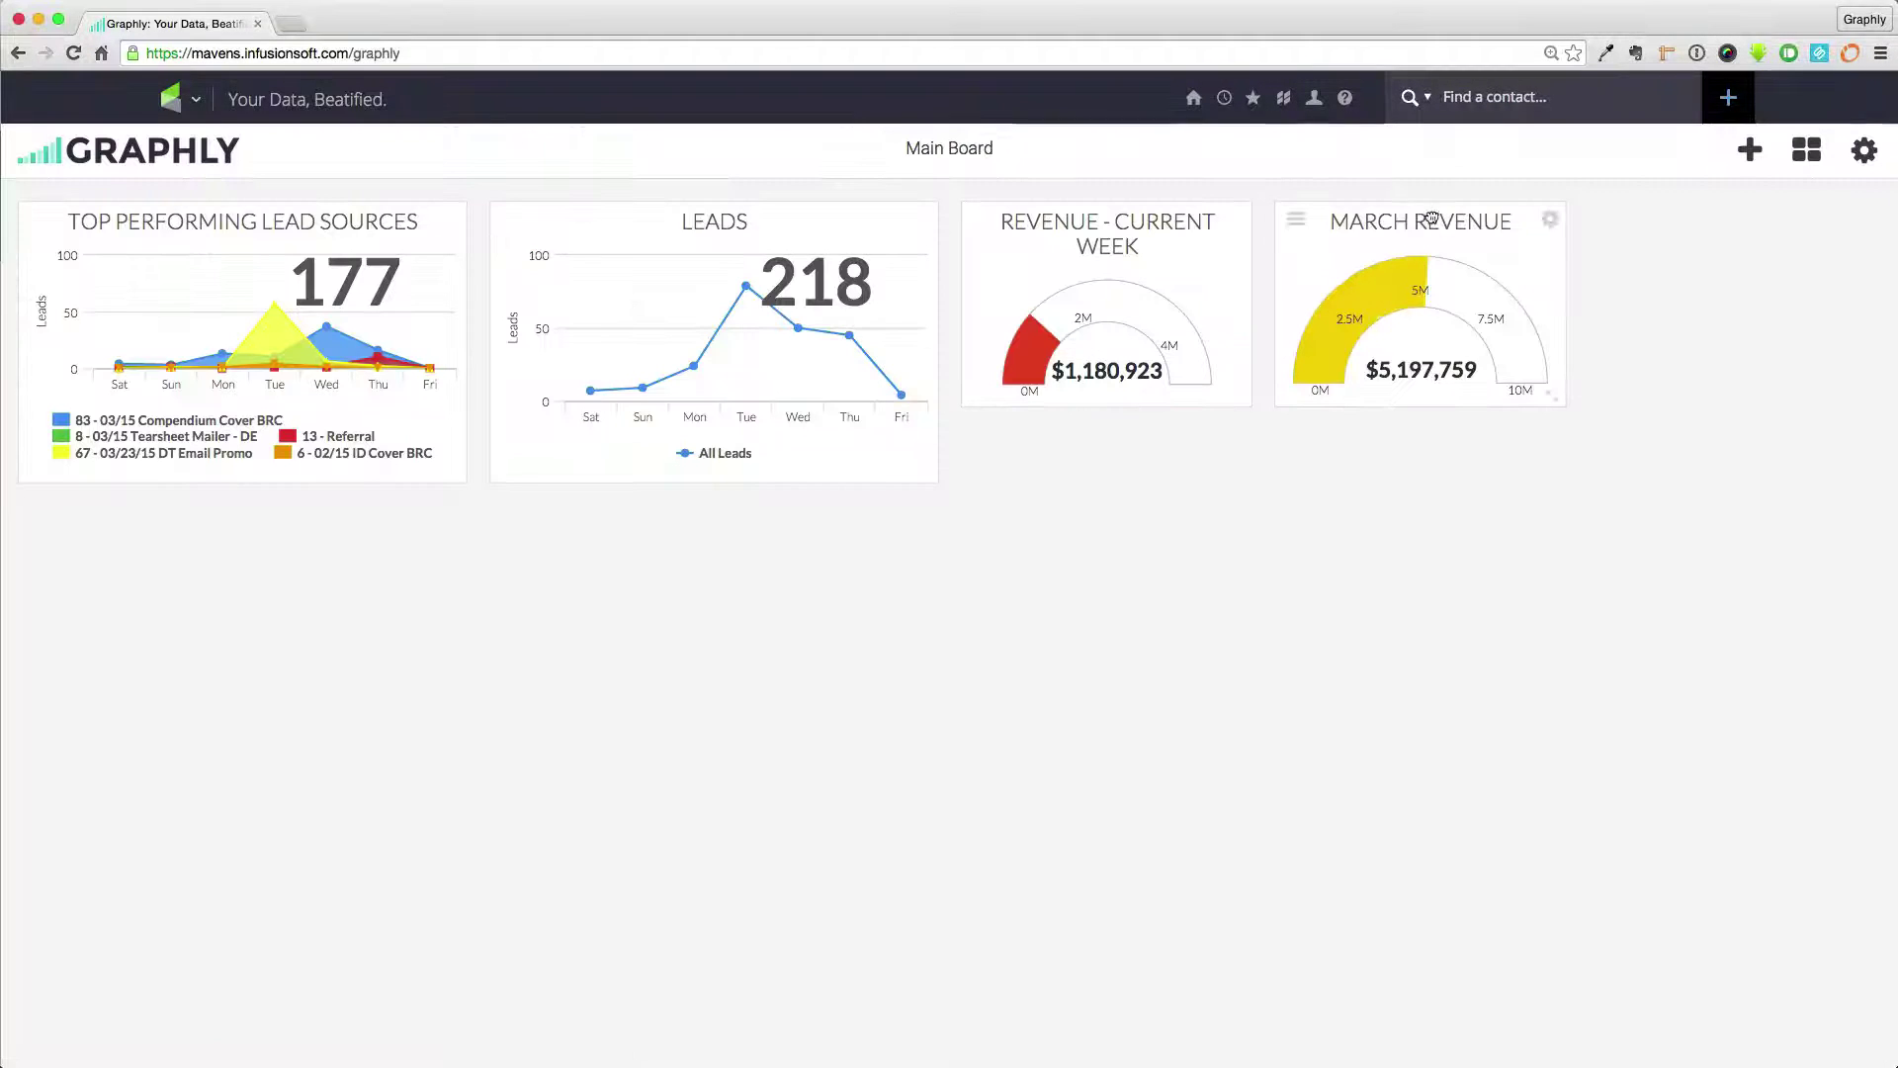
# - Reposition March Revenue, put Revenue - Current Week in the third slot, and show the chart's export options
pyautogui.moveTo(1428, 217)
pyautogui.mouseDown()
pyautogui.moveTo(1134, 211)
pyautogui.moveTo(1421, 217)
pyautogui.mouseUp()
pyautogui.moveTo(461, 476); pyautogui.dragTo(779, 557)
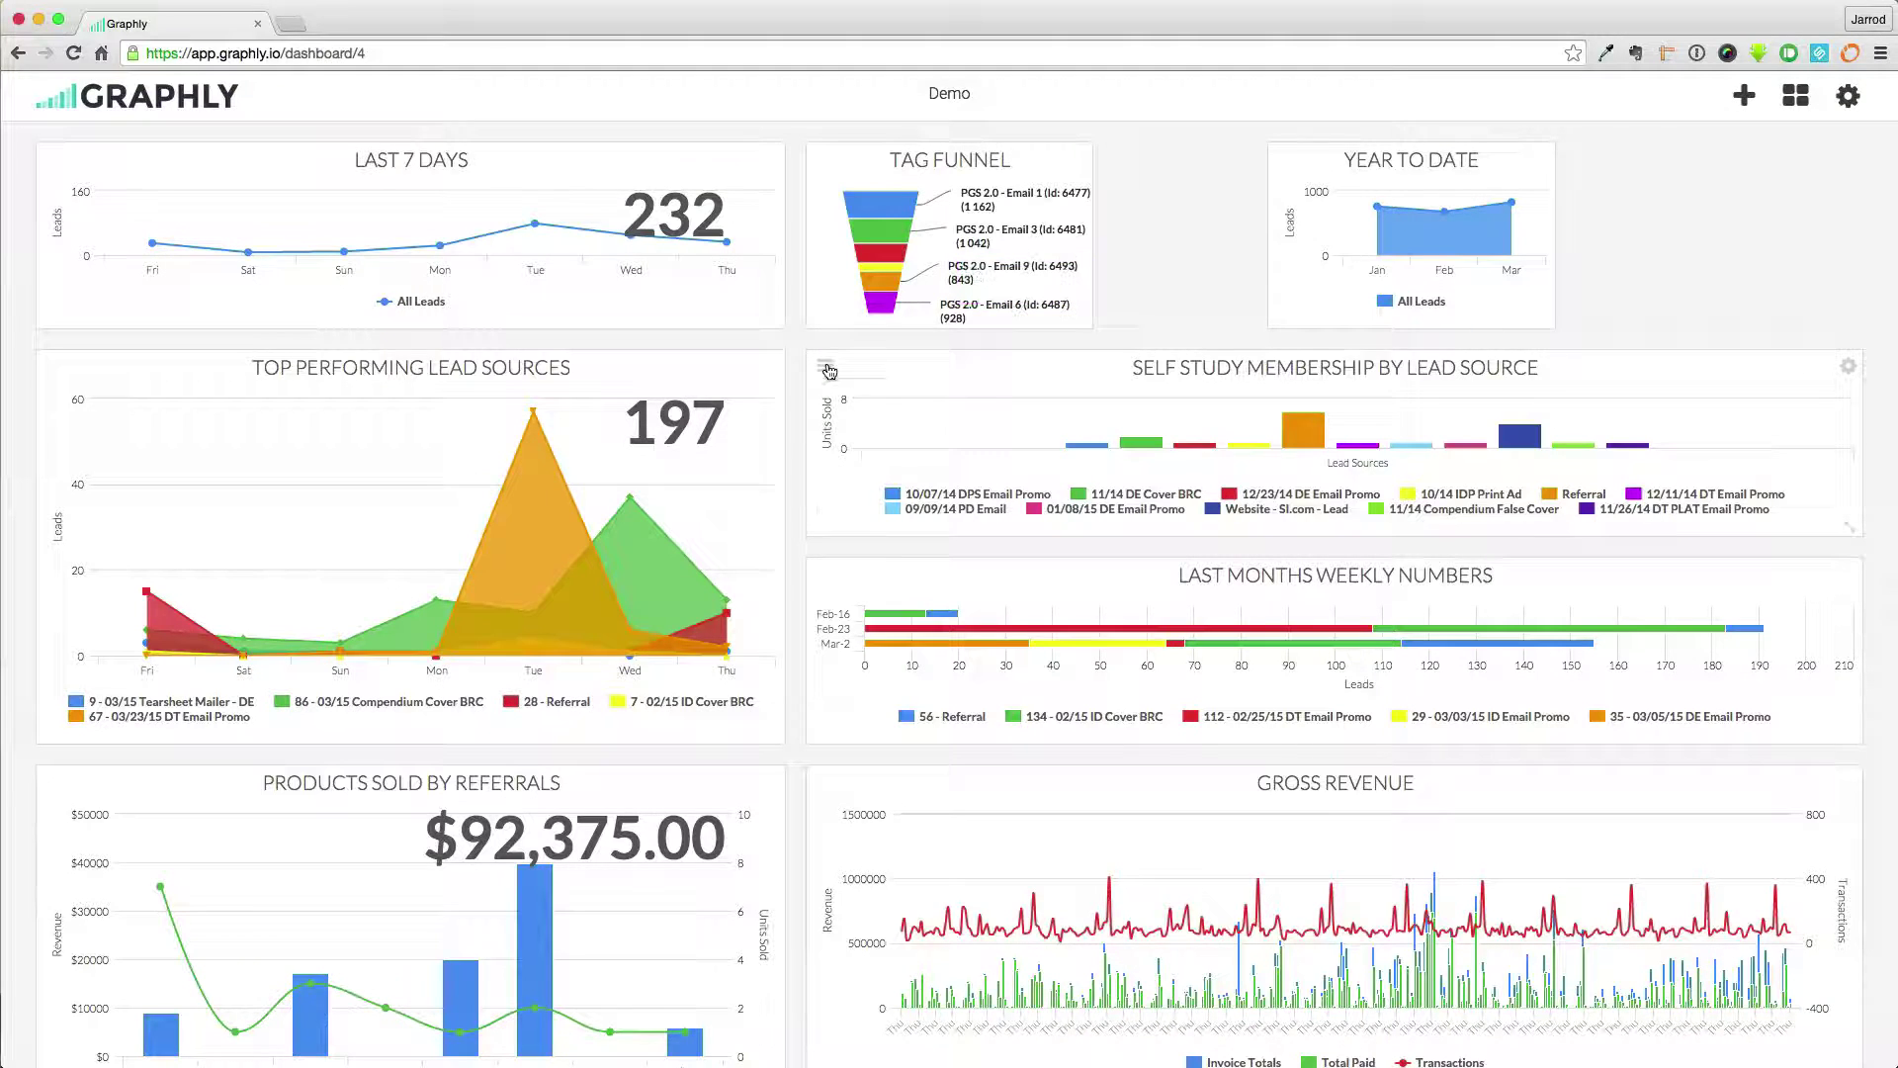
pyautogui.click(828, 370)
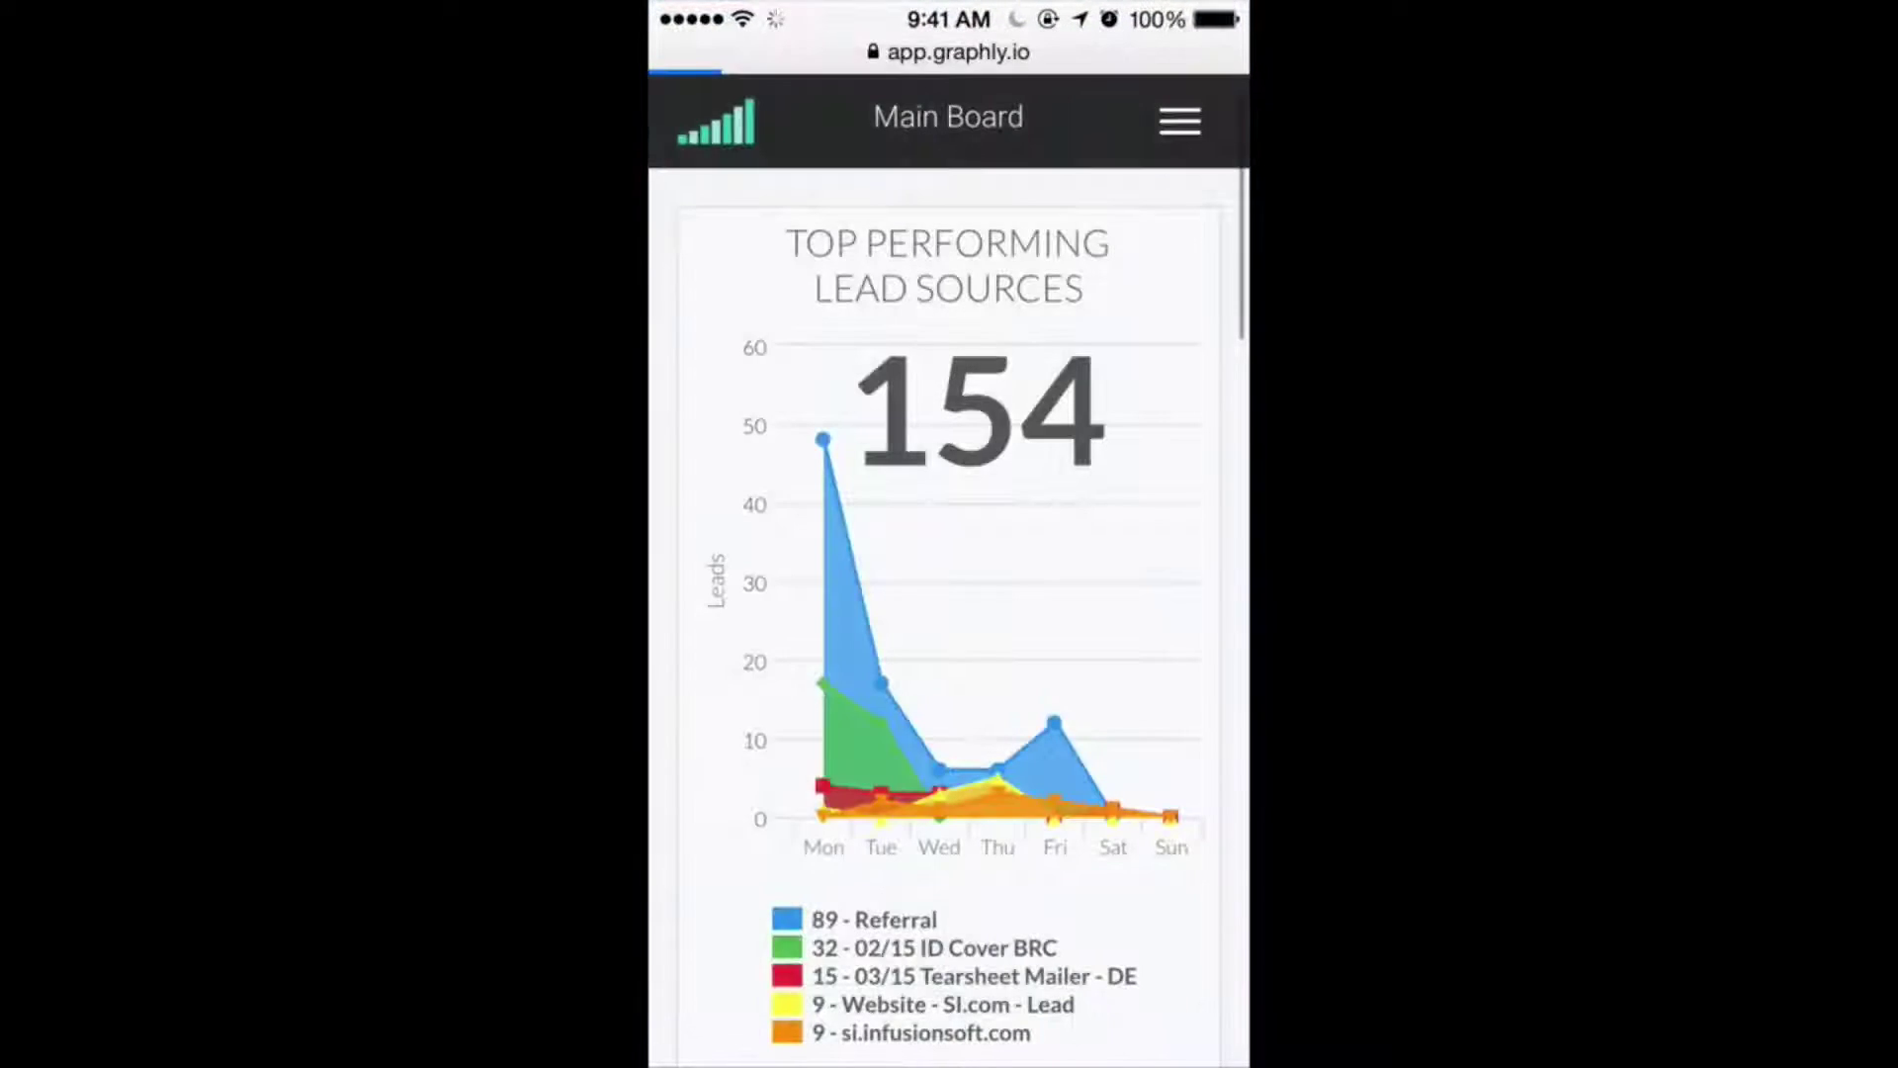
pyautogui.scroll(-10, 949, 594)
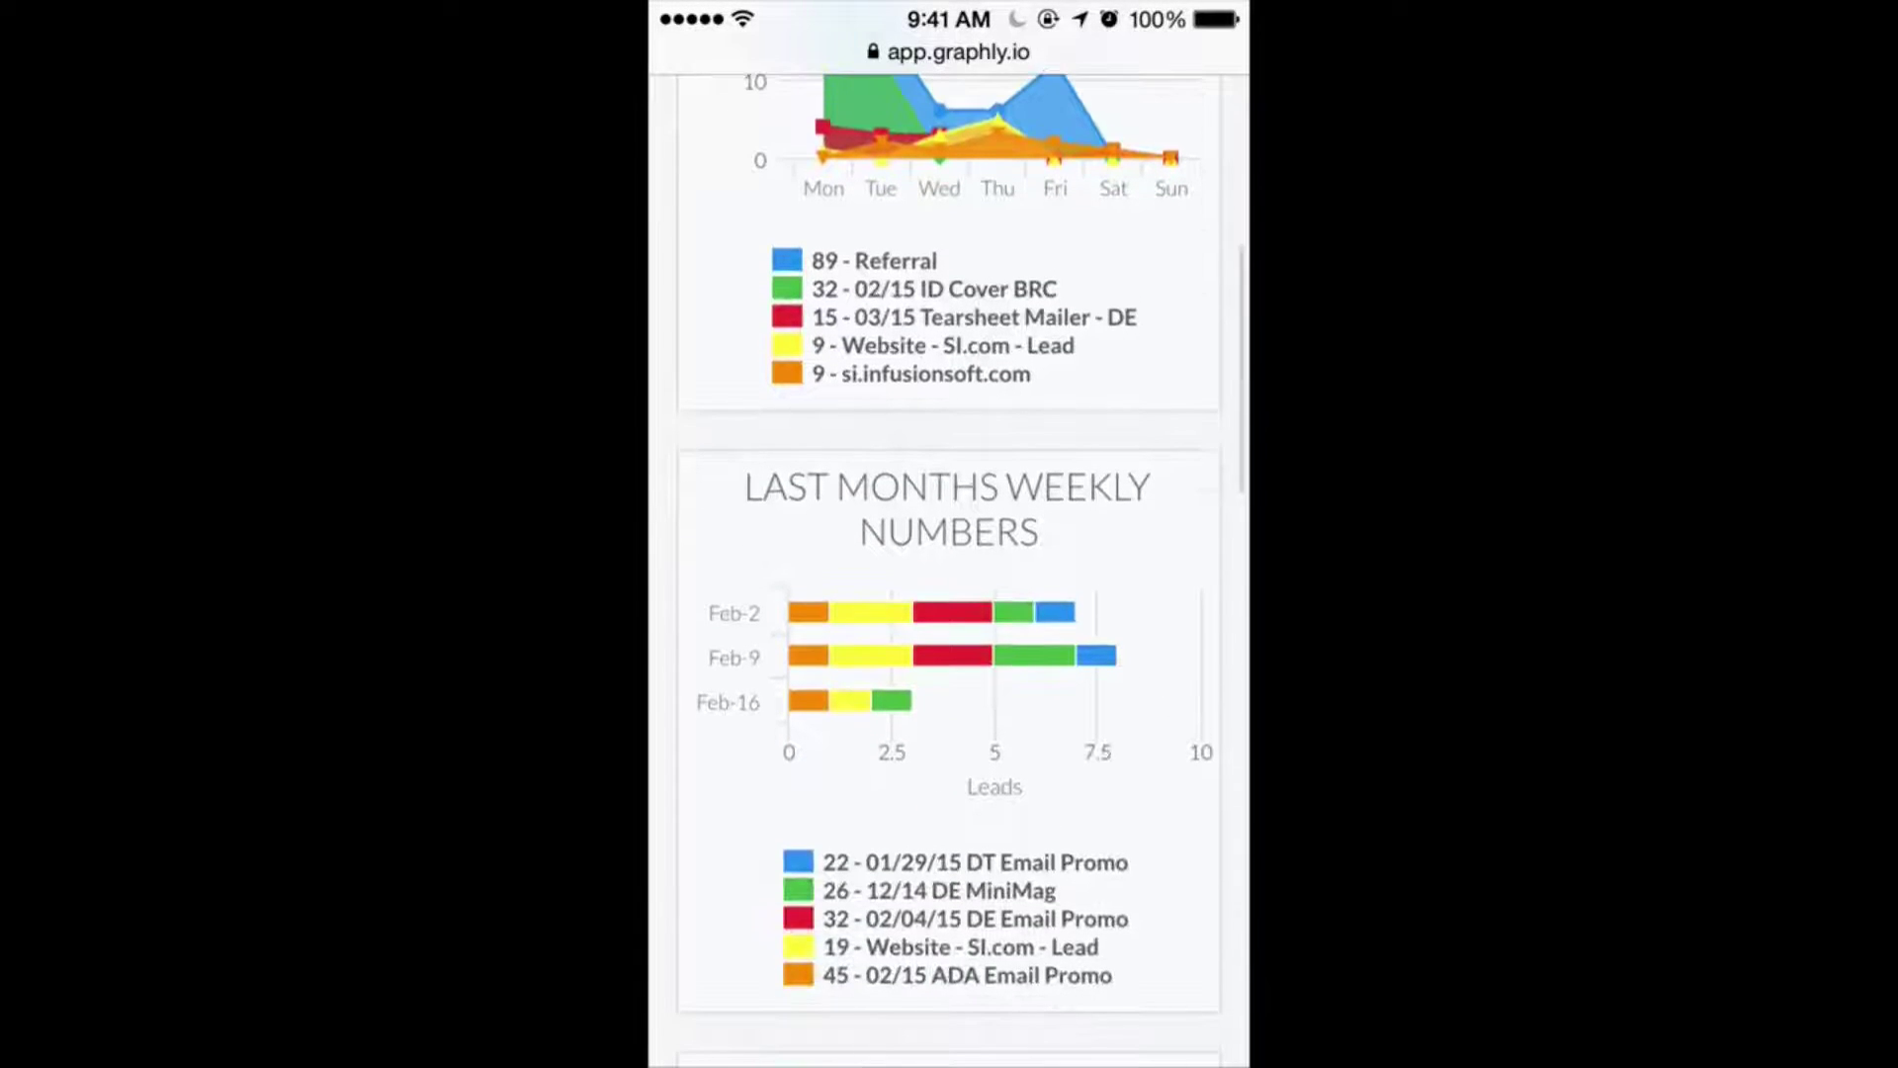
pyautogui.scroll(-5, 949, 593)
pyautogui.scroll(-8, 949, 594)
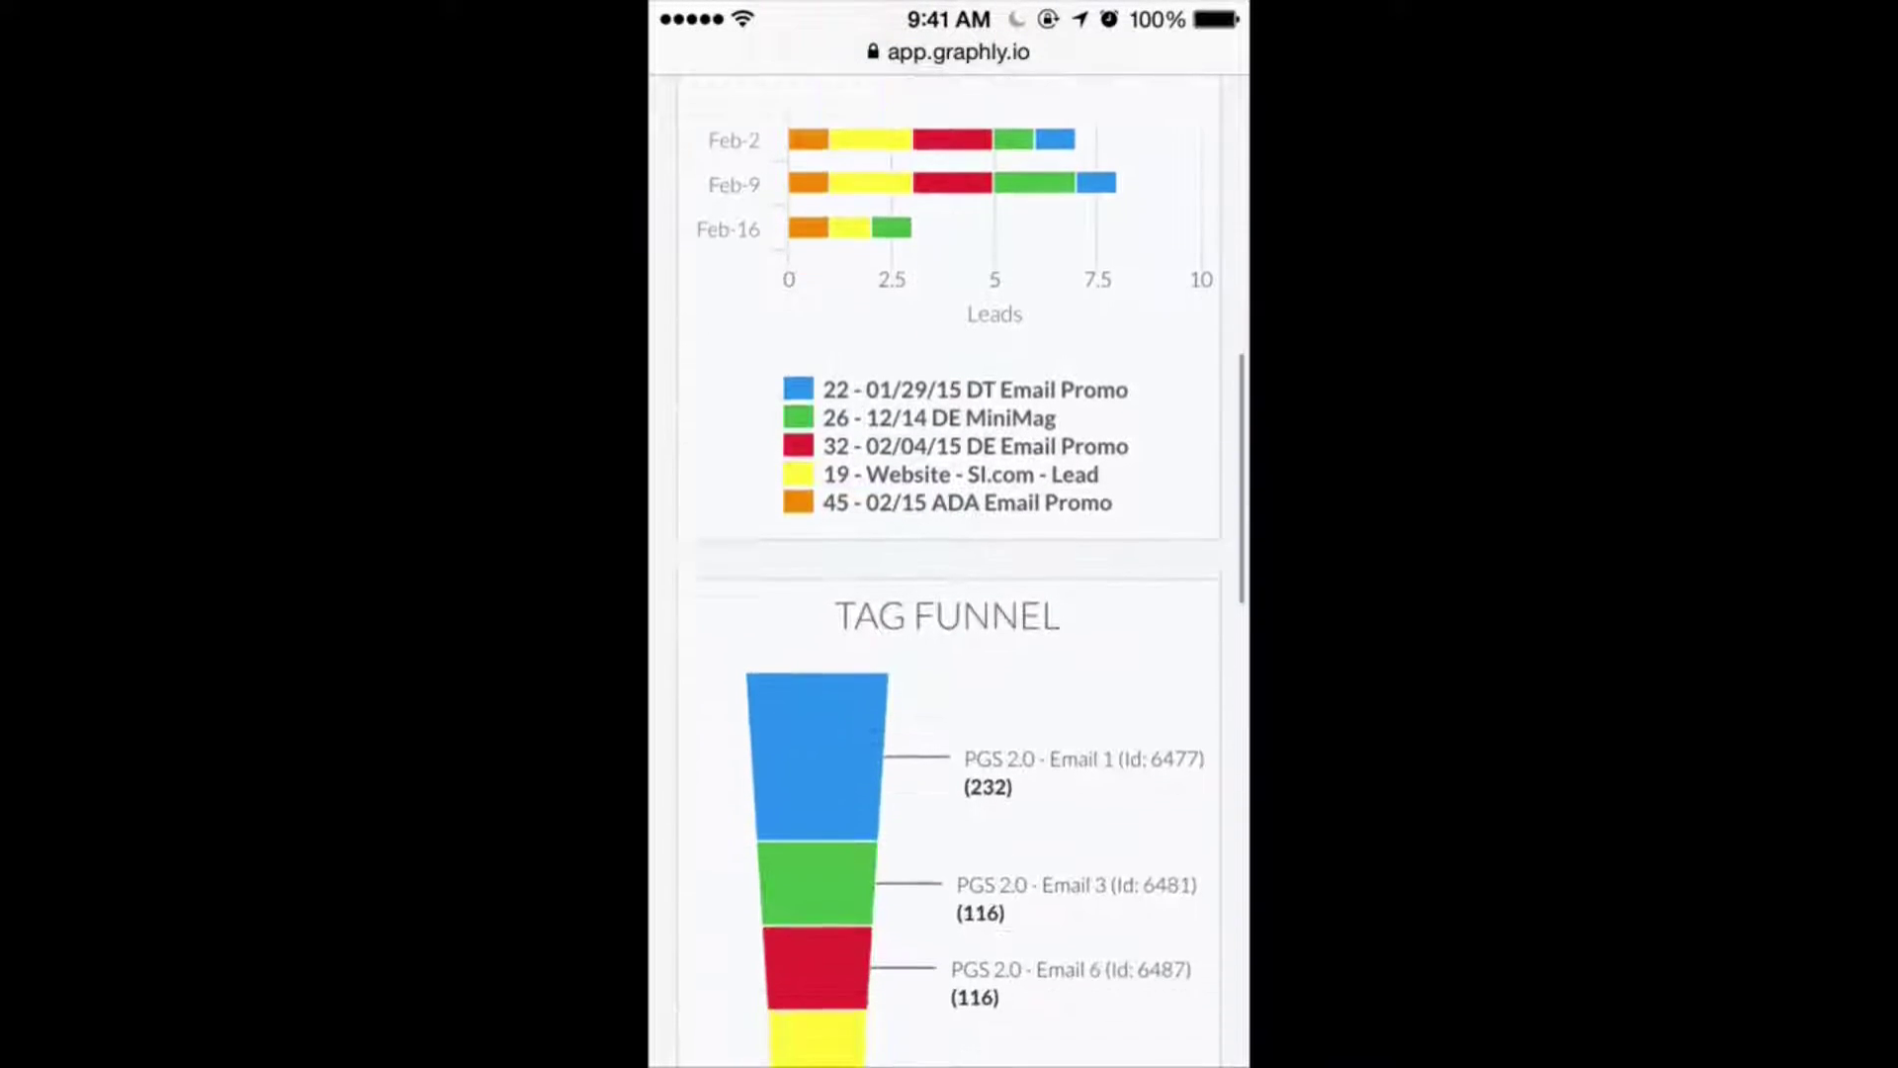
pyautogui.scroll(-9, 950, 594)
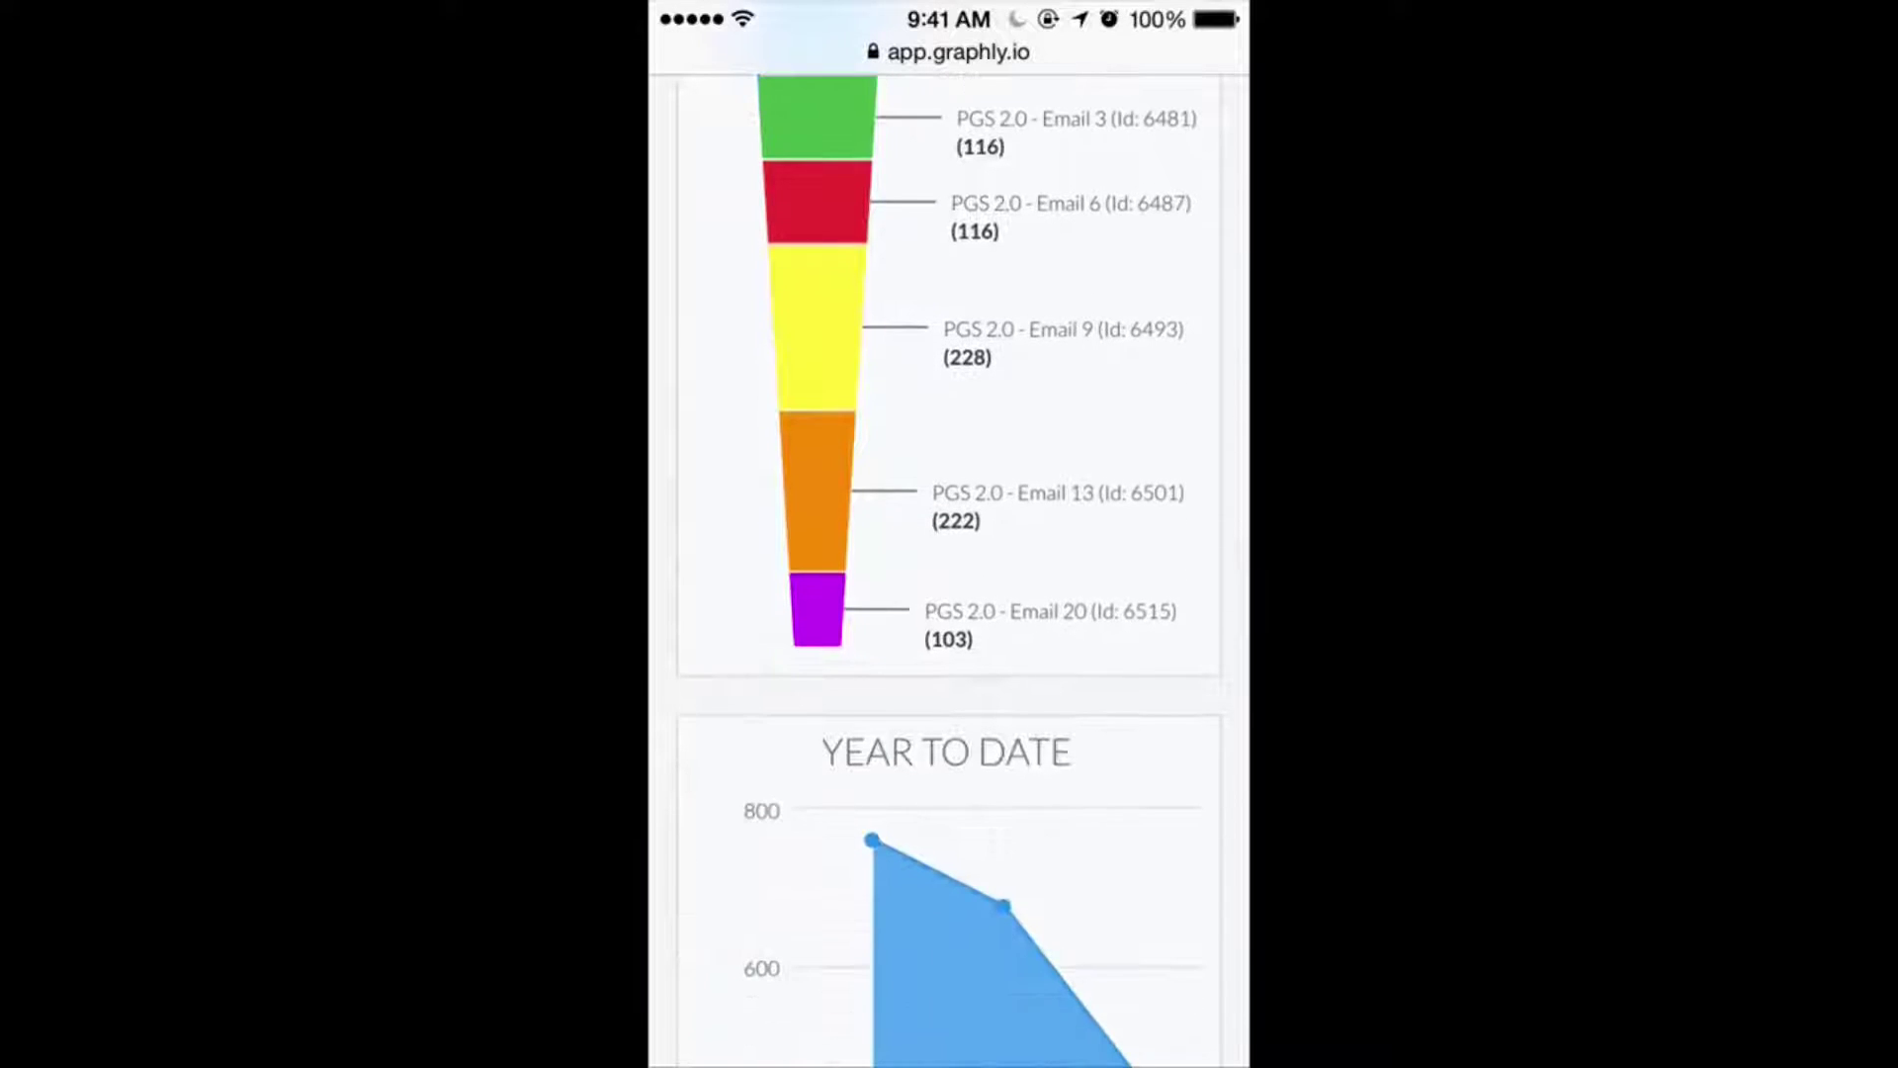
pyautogui.scroll(-5, 949, 593)
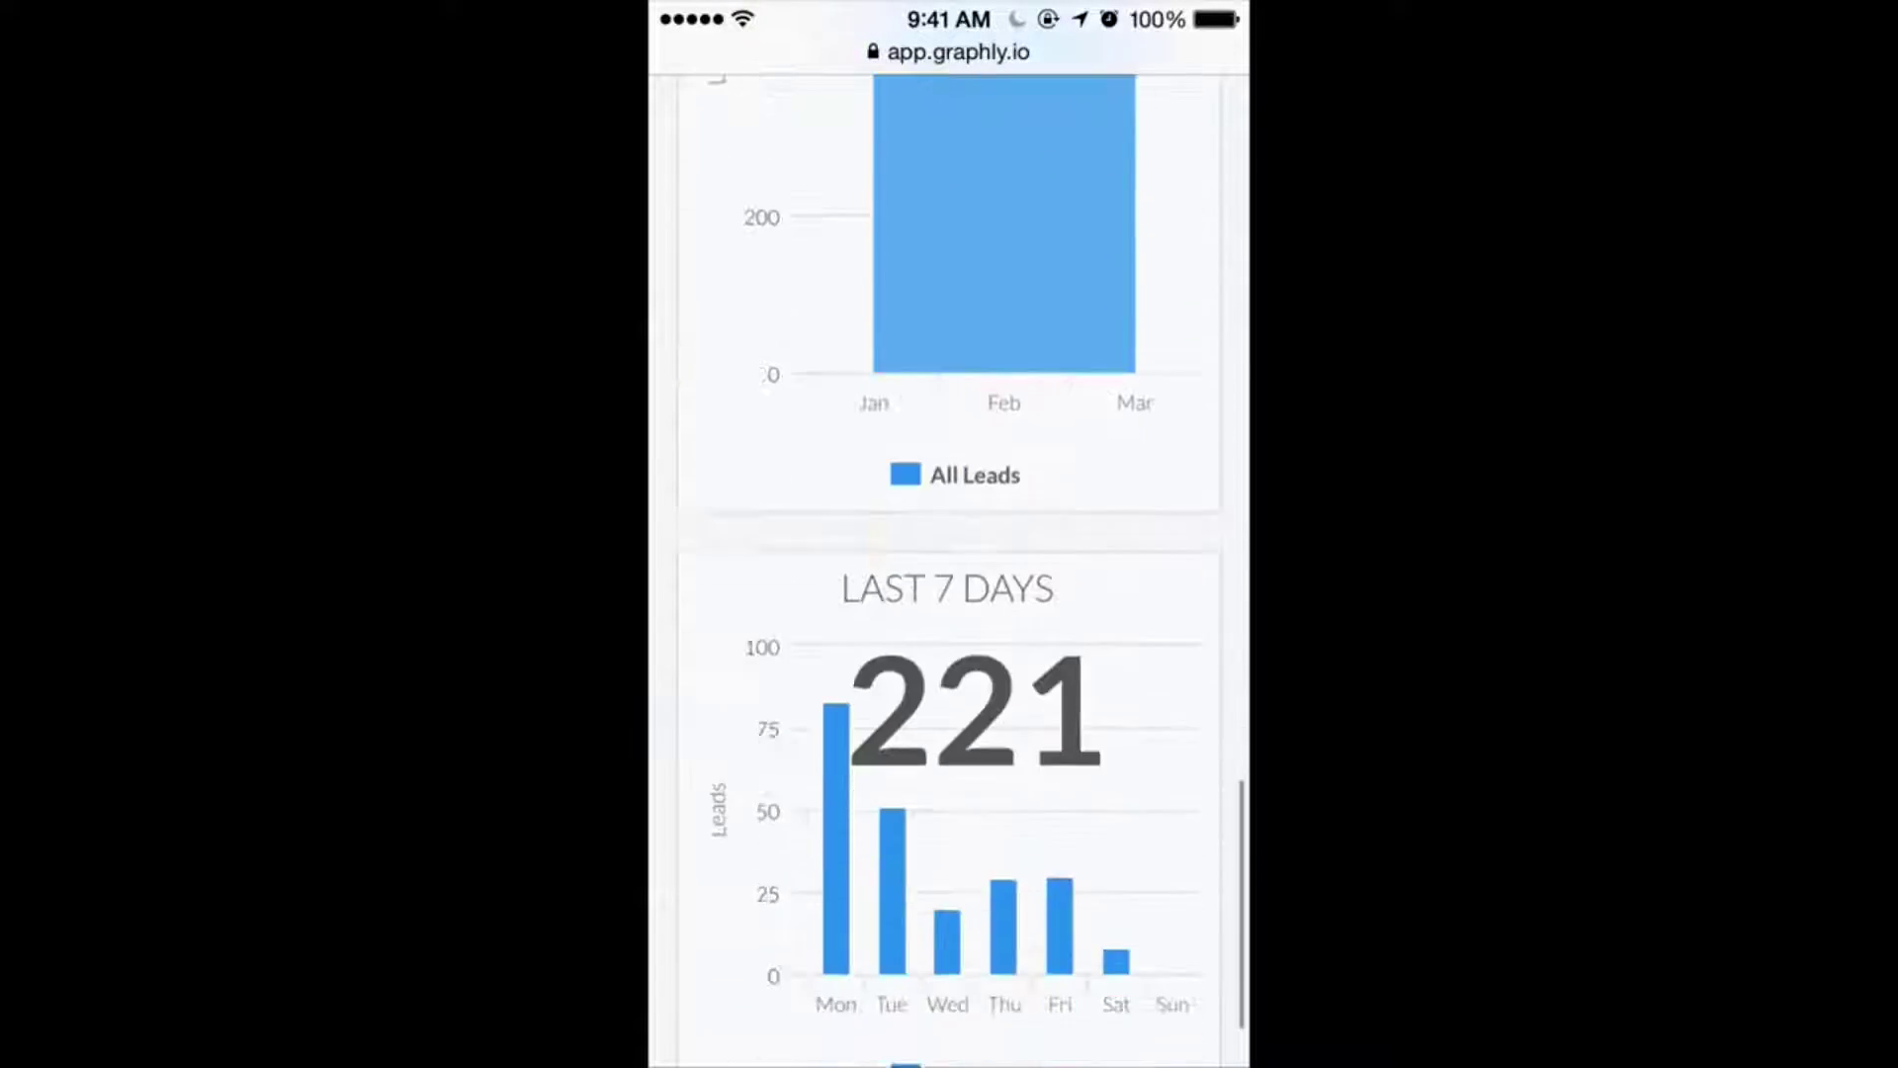
pyautogui.scroll(20, 949, 594)
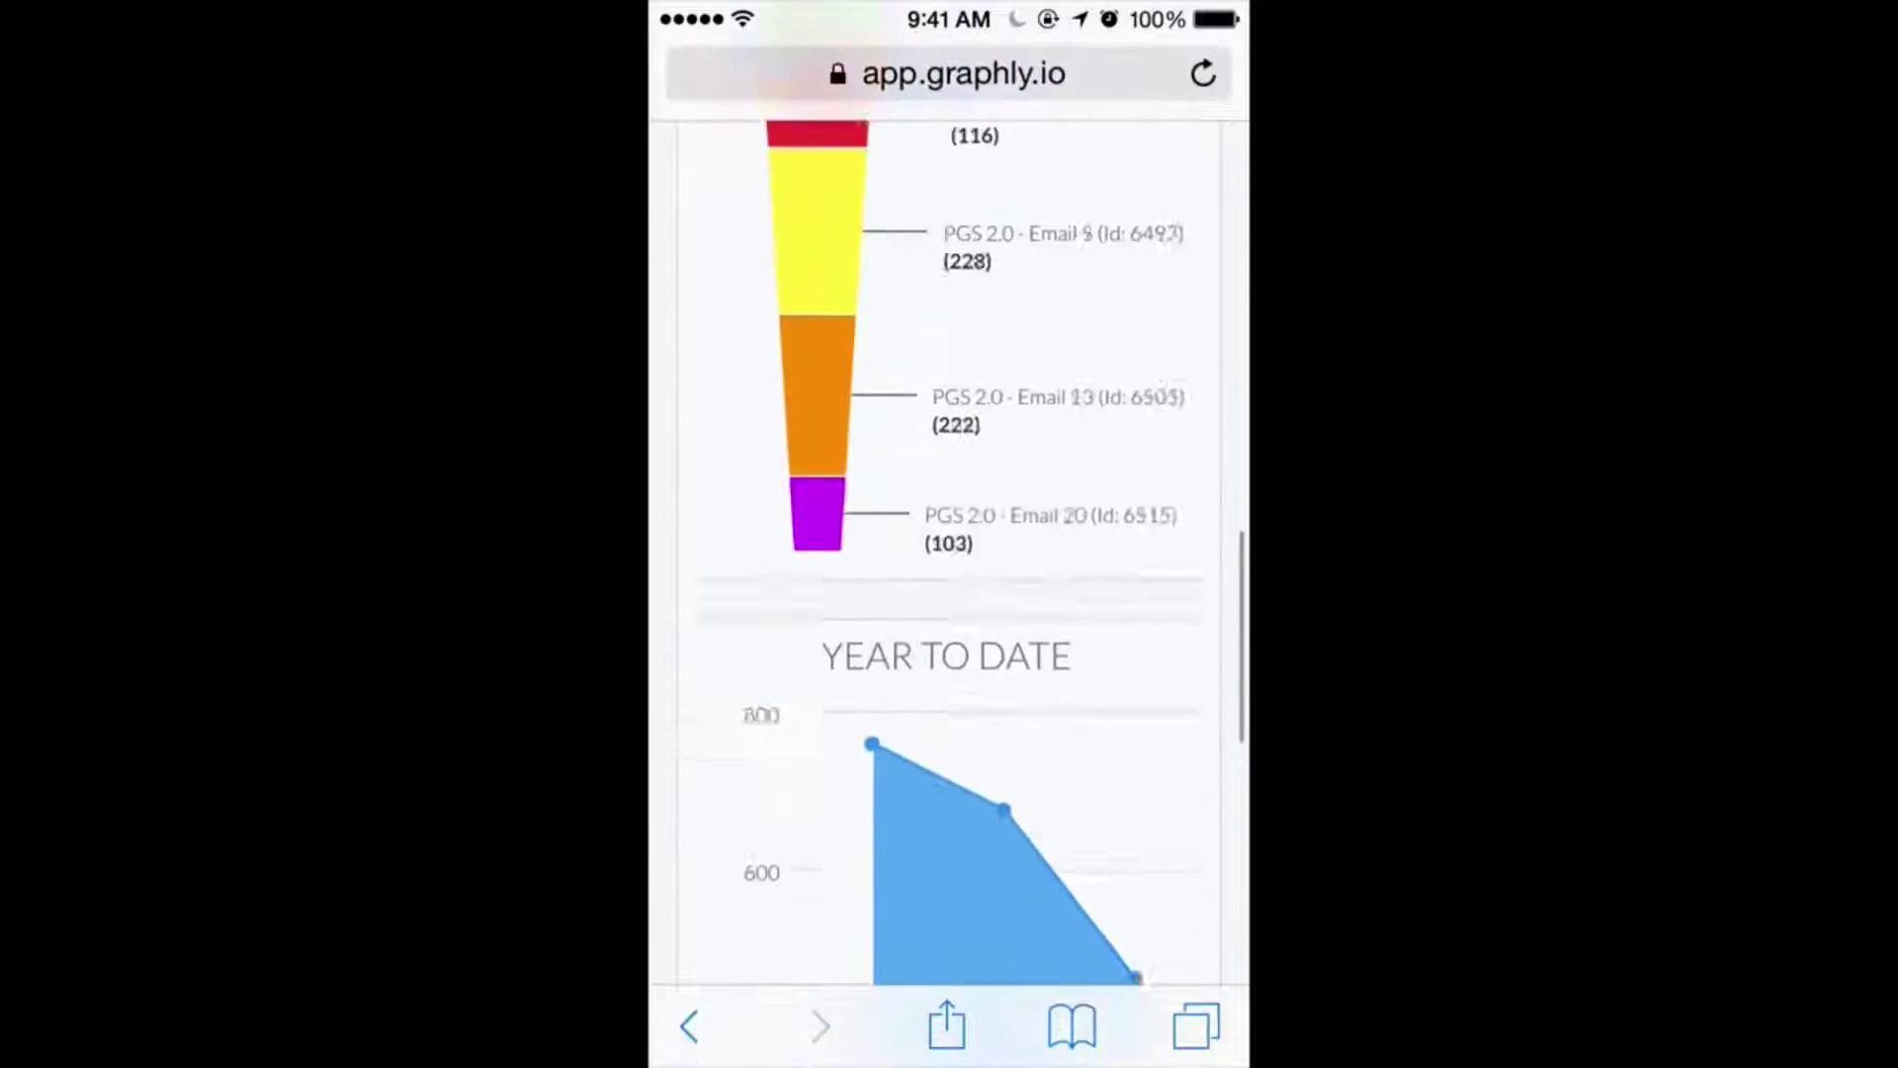
pyautogui.scroll(15, 949, 553)
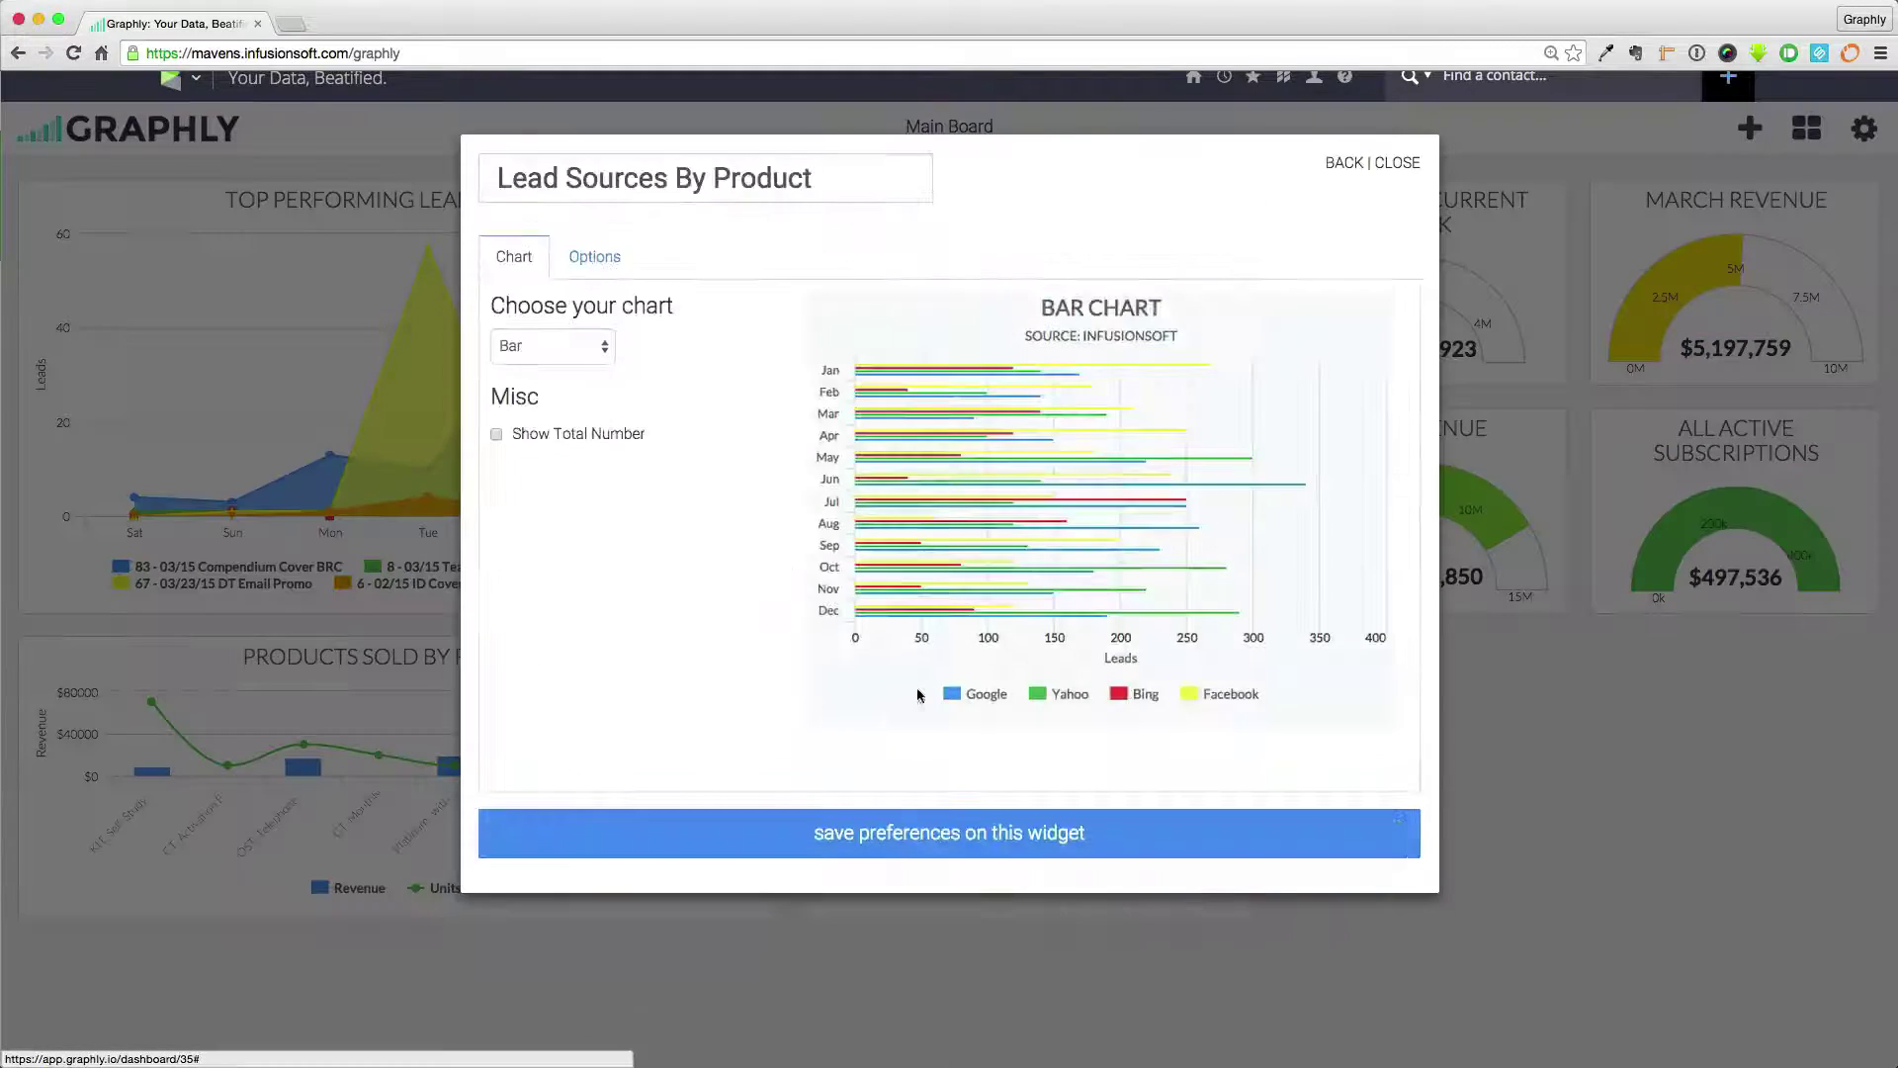
# - Set the Lead Sources By Product widget to the KIT_Self-Study Membership product as a column chart and save
pyautogui.click(583, 257)
pyautogui.click(989, 373)
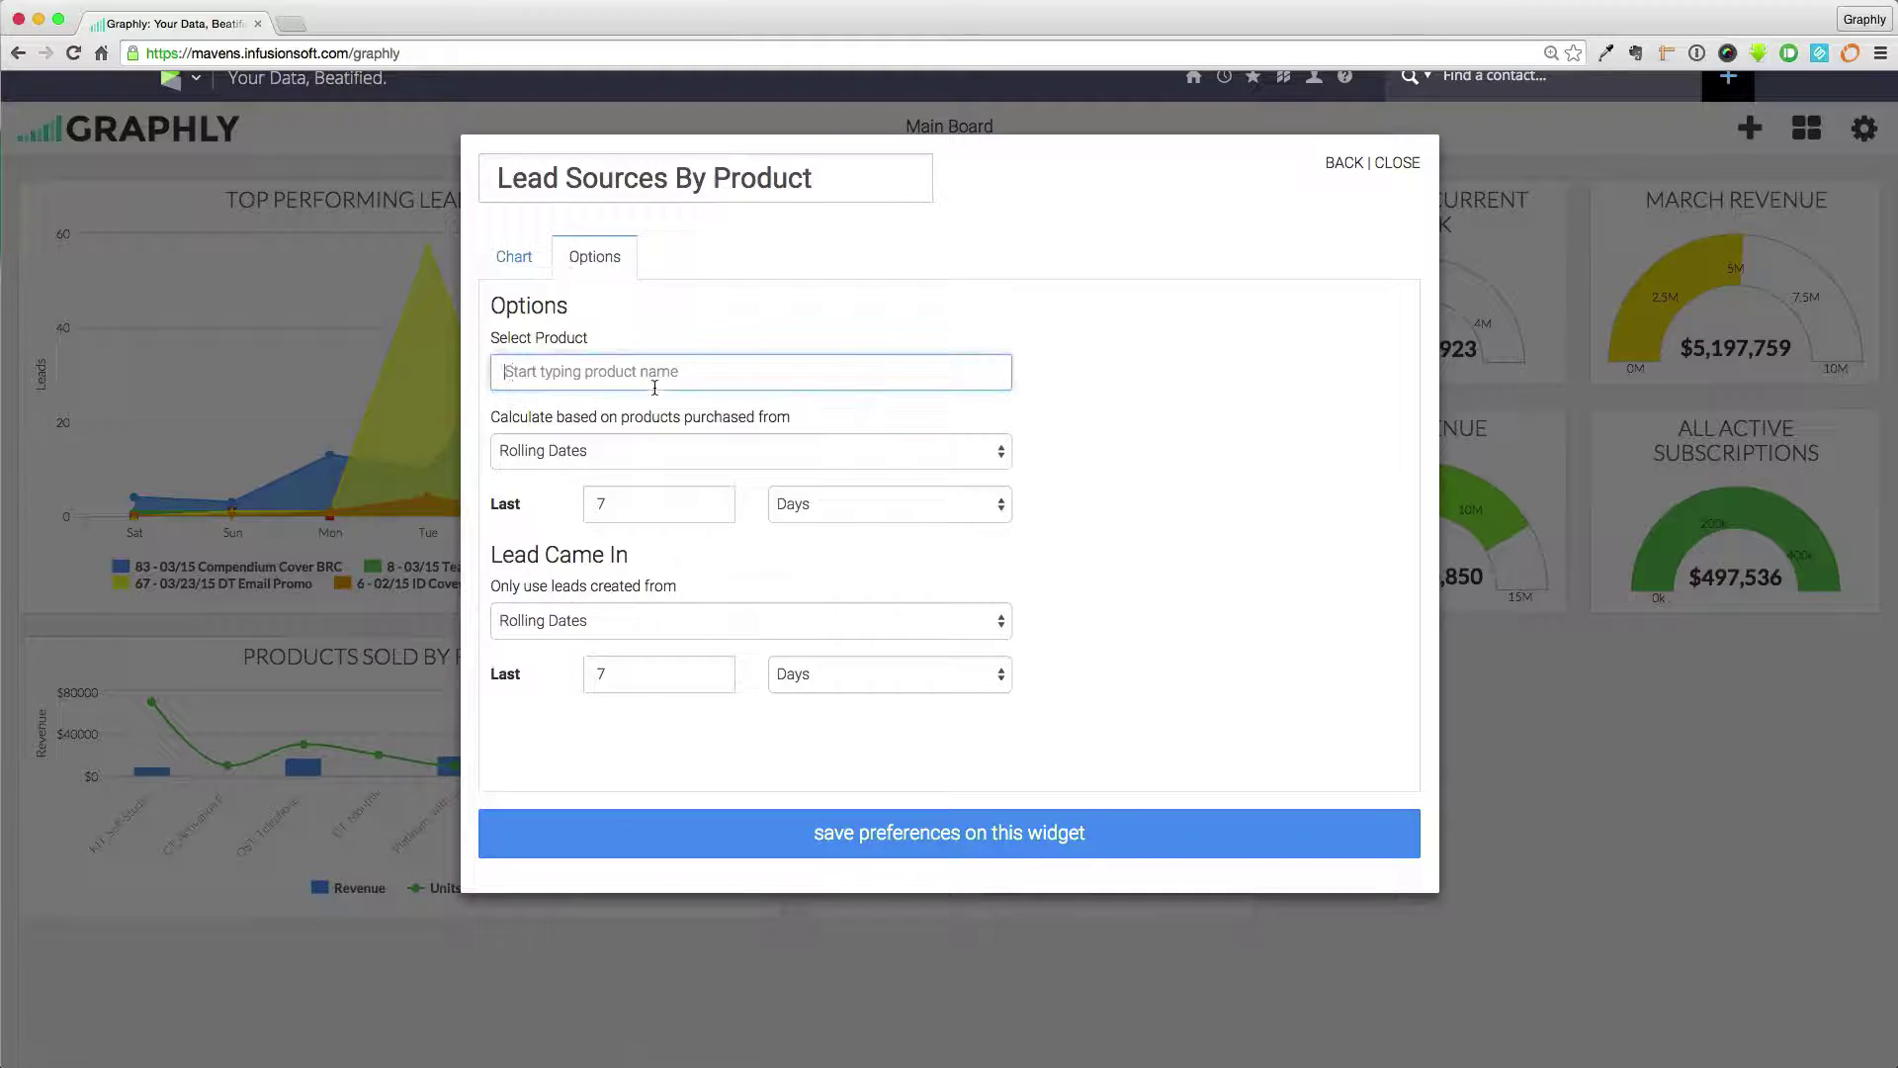
pyautogui.write('kit')
pyautogui.click(593, 412)
pyautogui.click(644, 502)
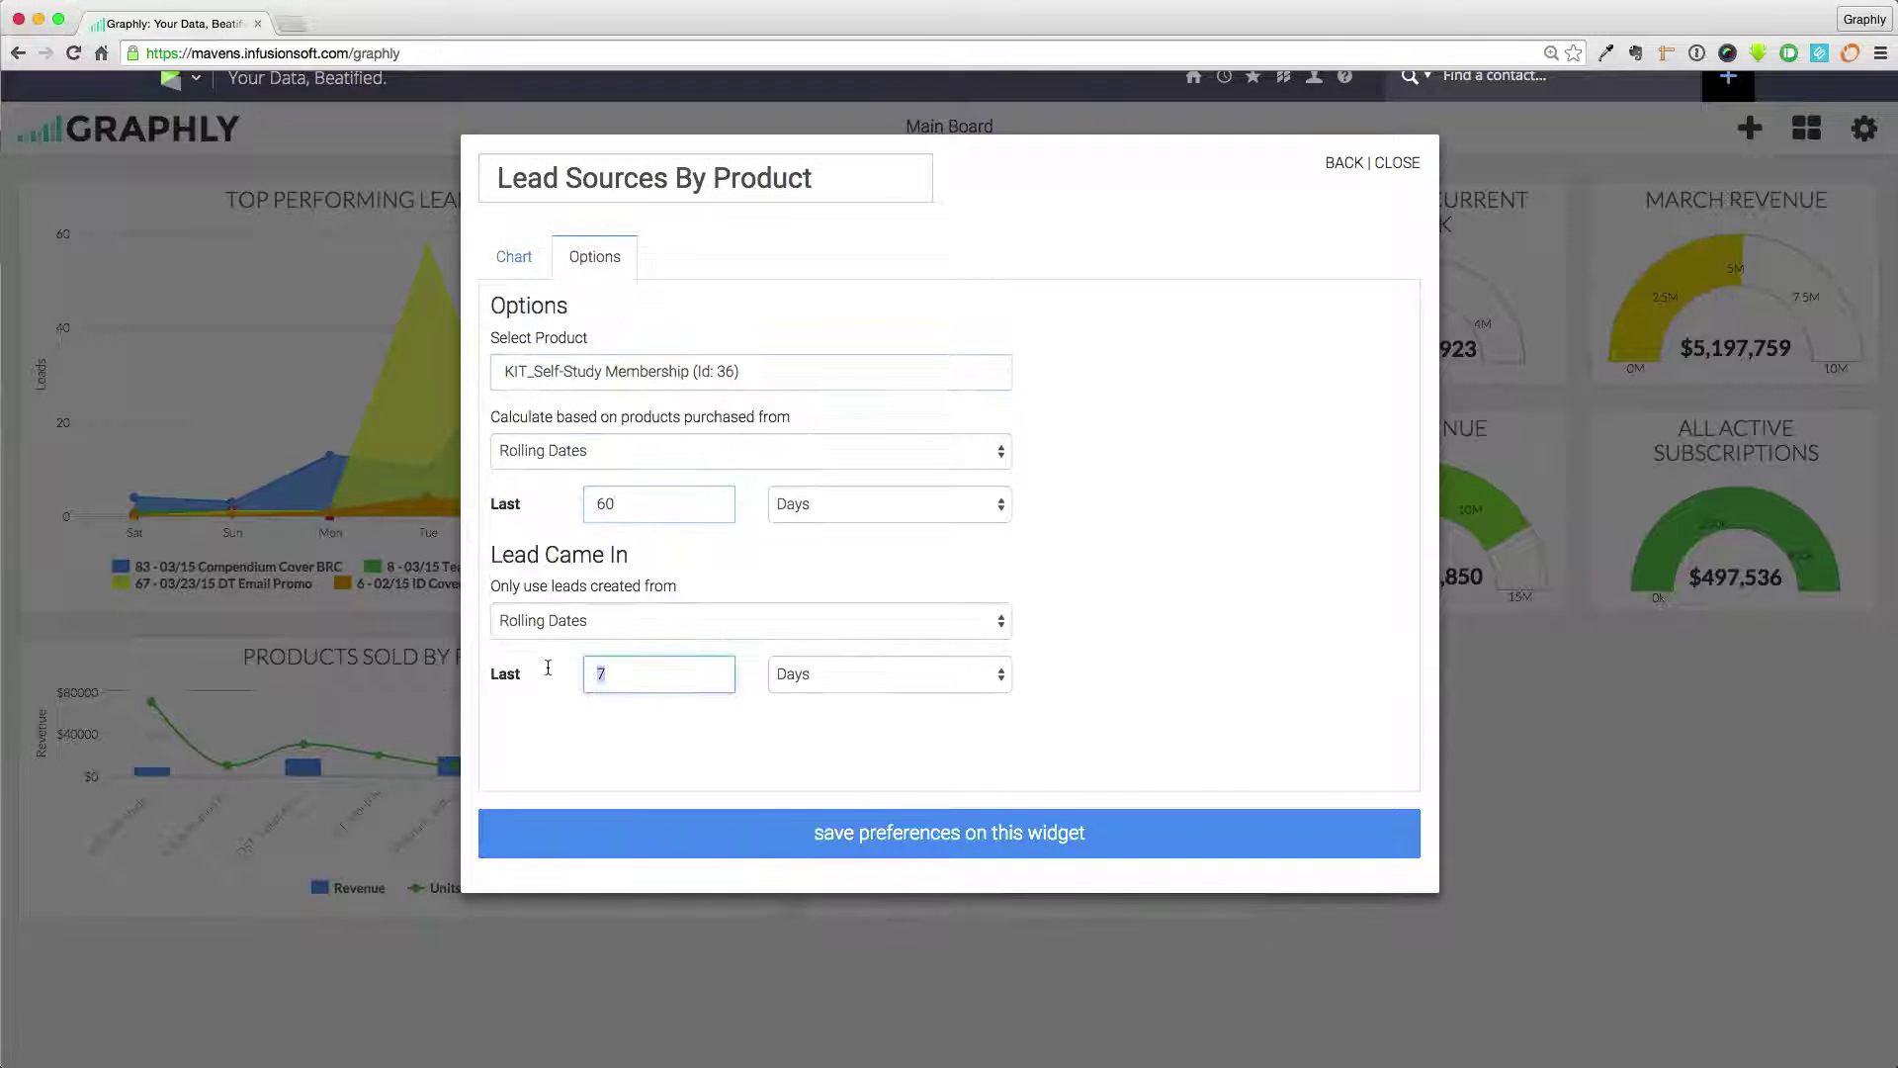
pyautogui.click(514, 256)
pyautogui.click(542, 347)
pyautogui.click(542, 367)
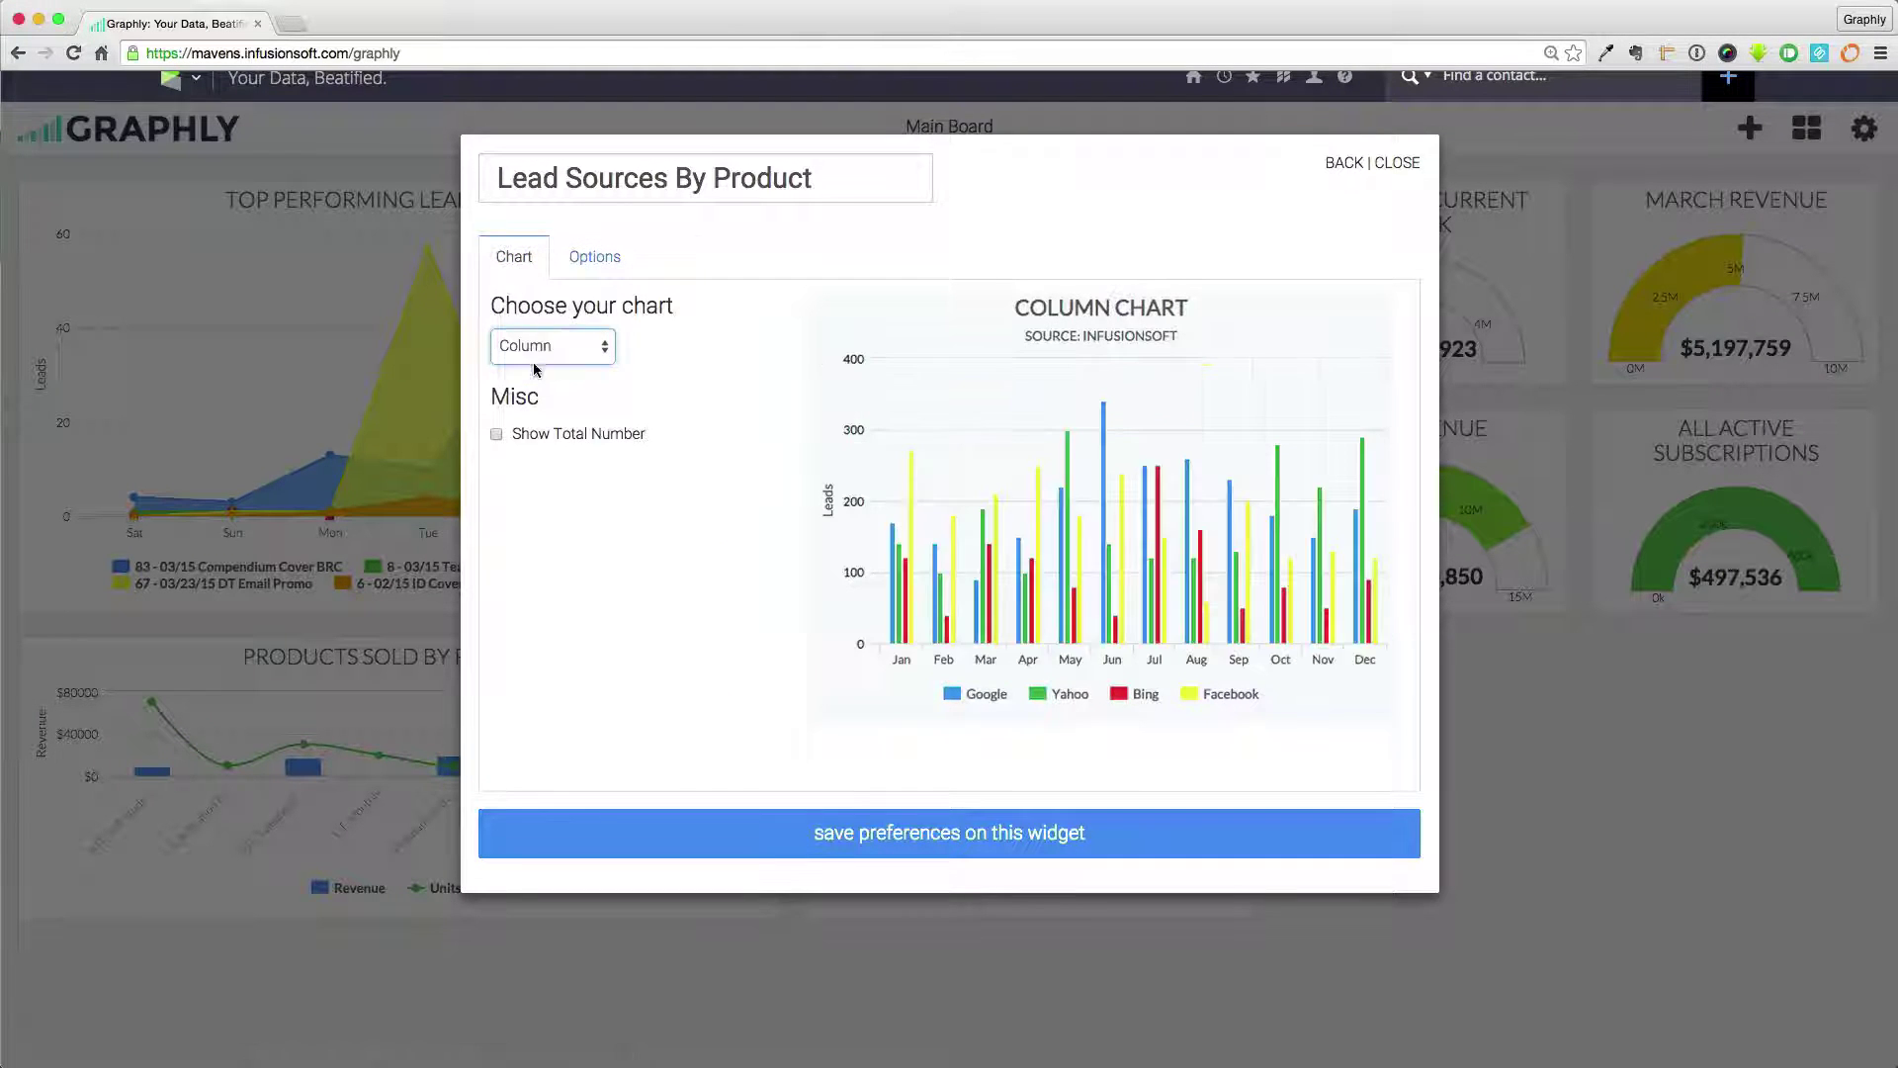
pyautogui.click(966, 833)
# - Widen the new widget to the right edge and rename it Self Study Membership
pyautogui.moveTo(1715, 907); pyautogui.dragTo(1859, 908)
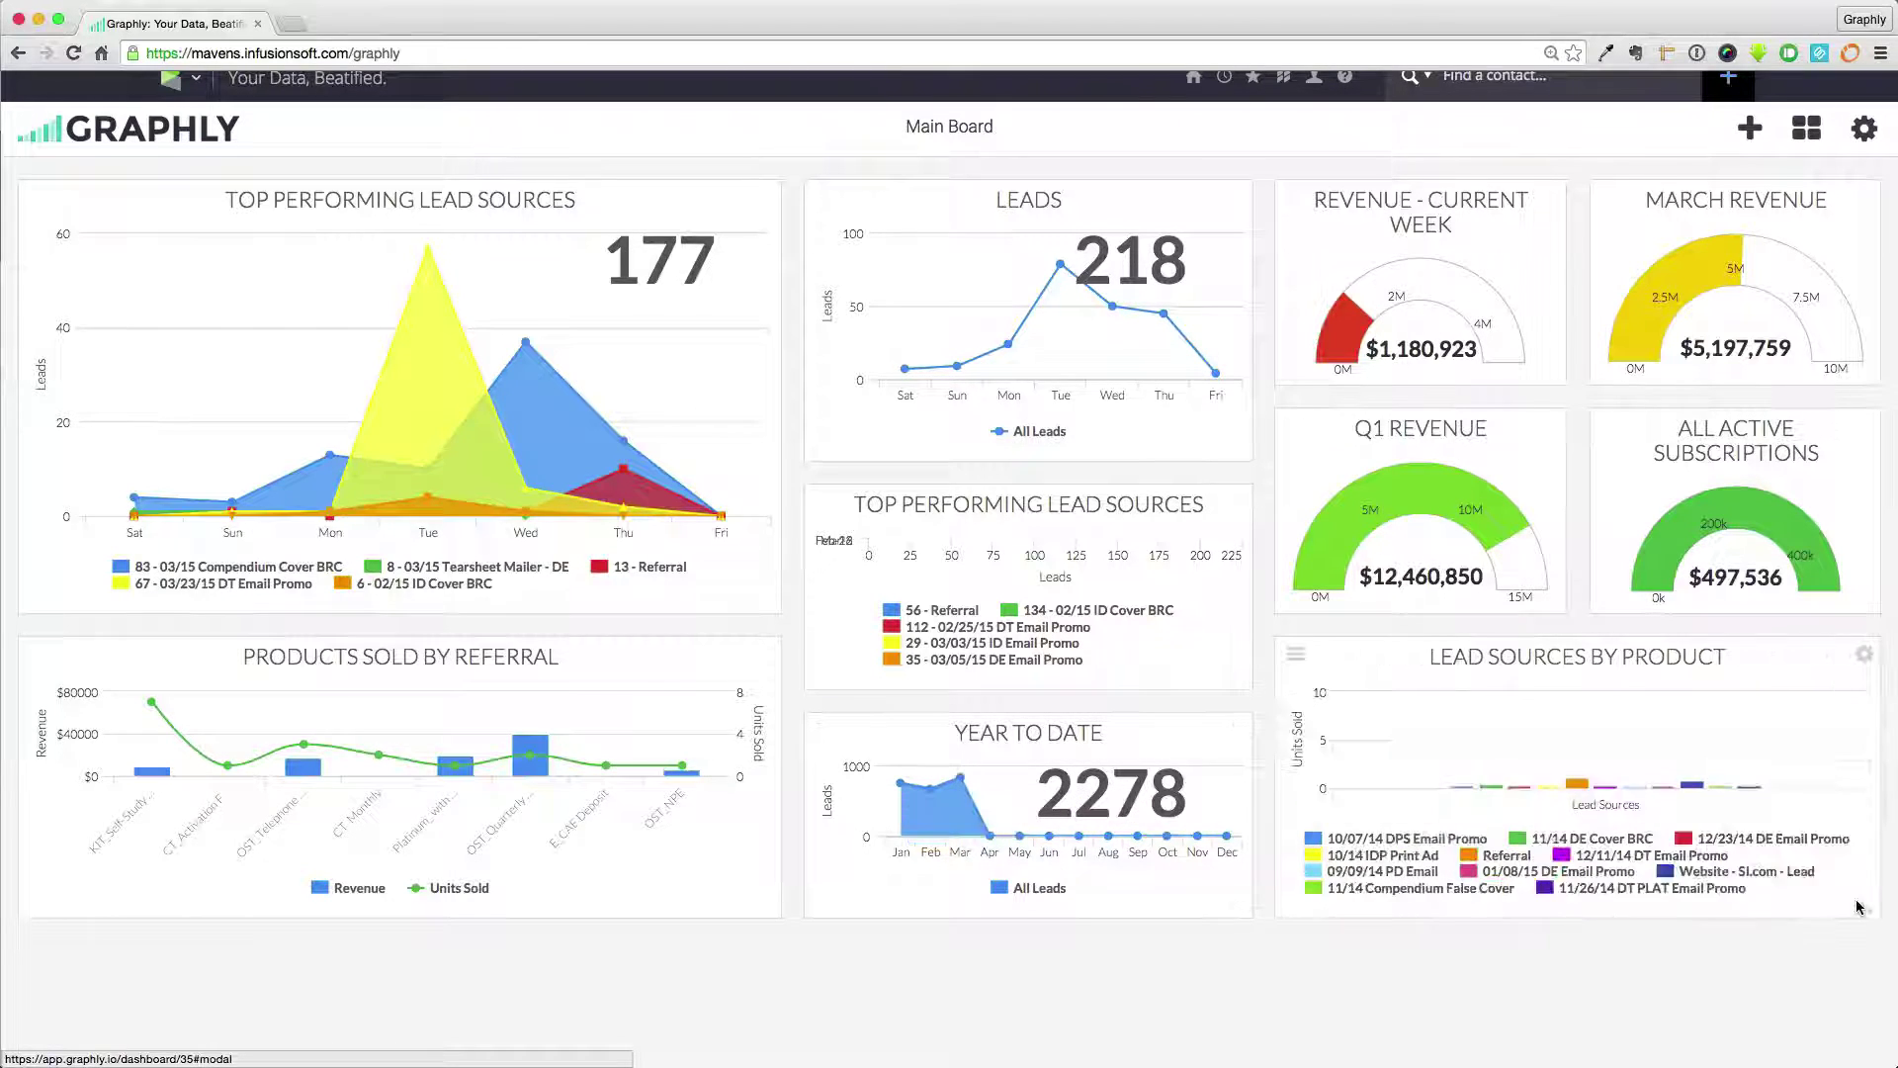
pyautogui.click(1867, 673)
pyautogui.moveTo(813, 179); pyautogui.dragTo(692, 185)
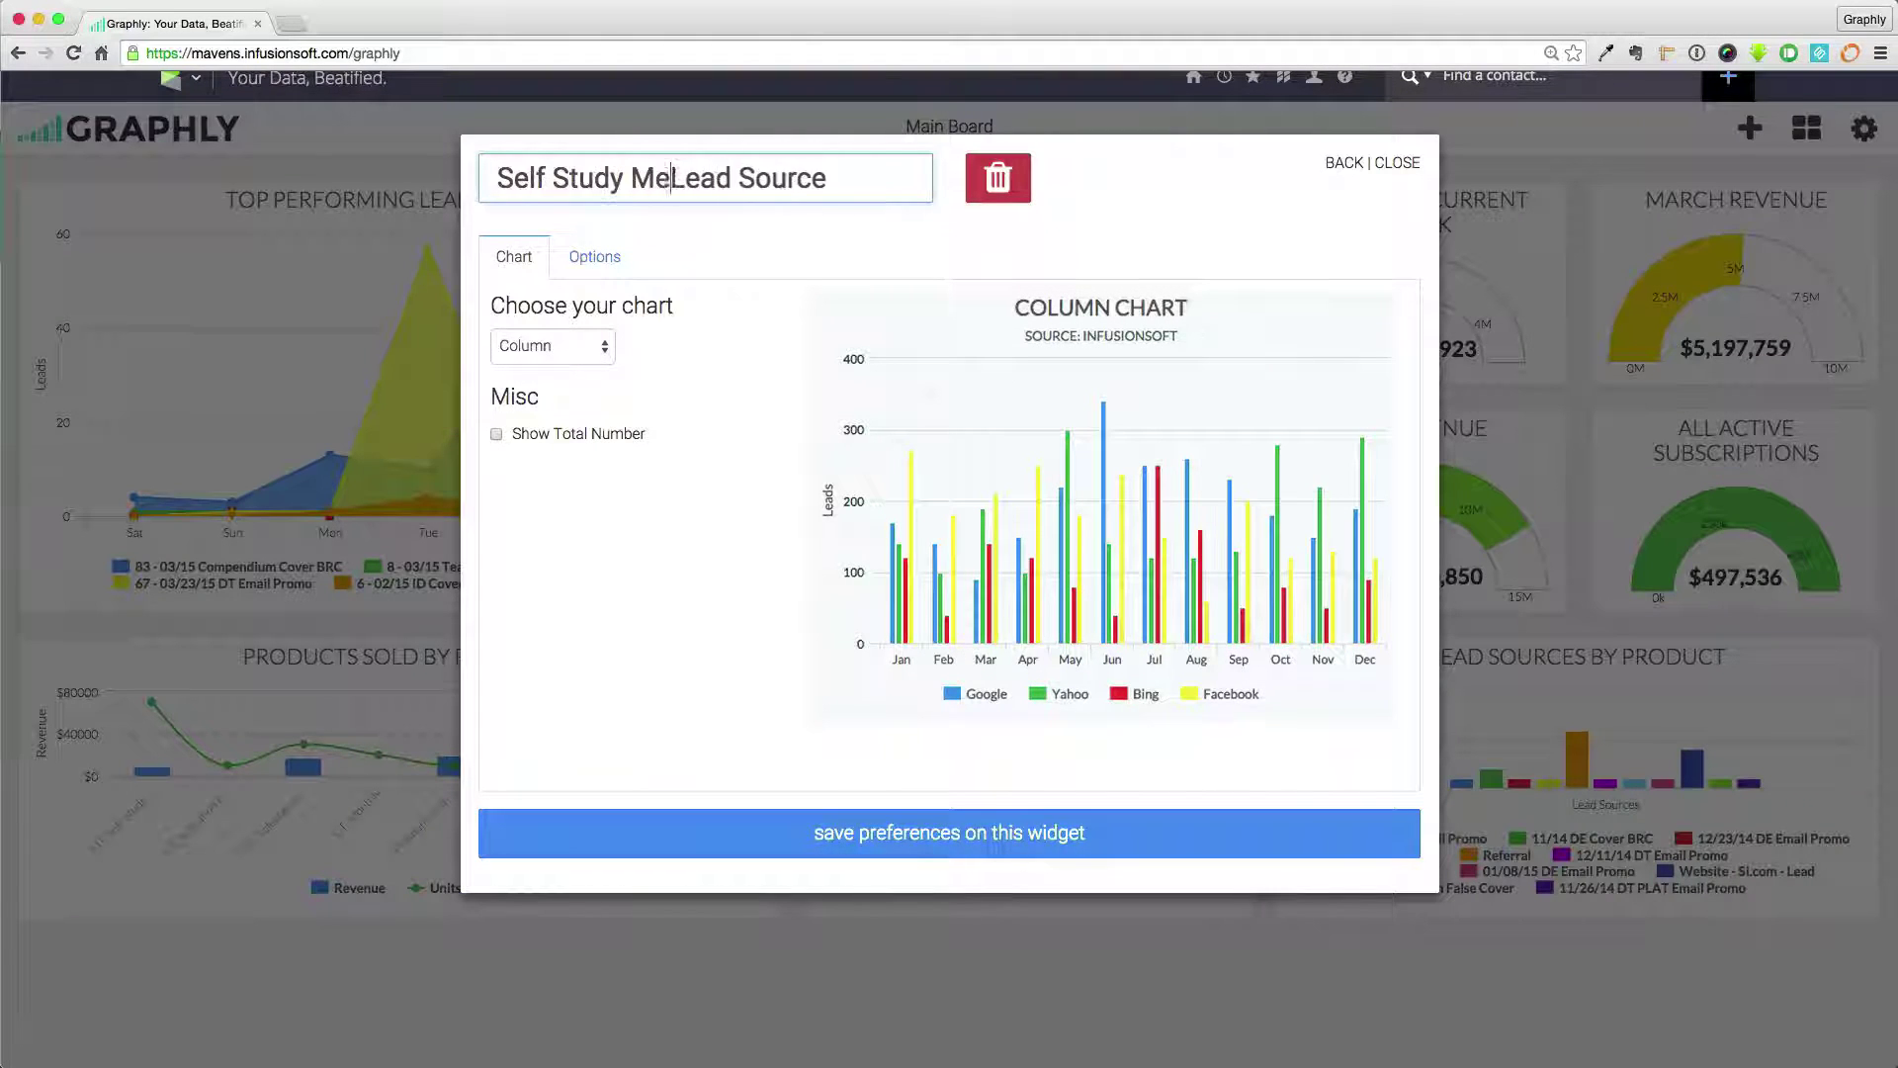
pyautogui.click(949, 833)
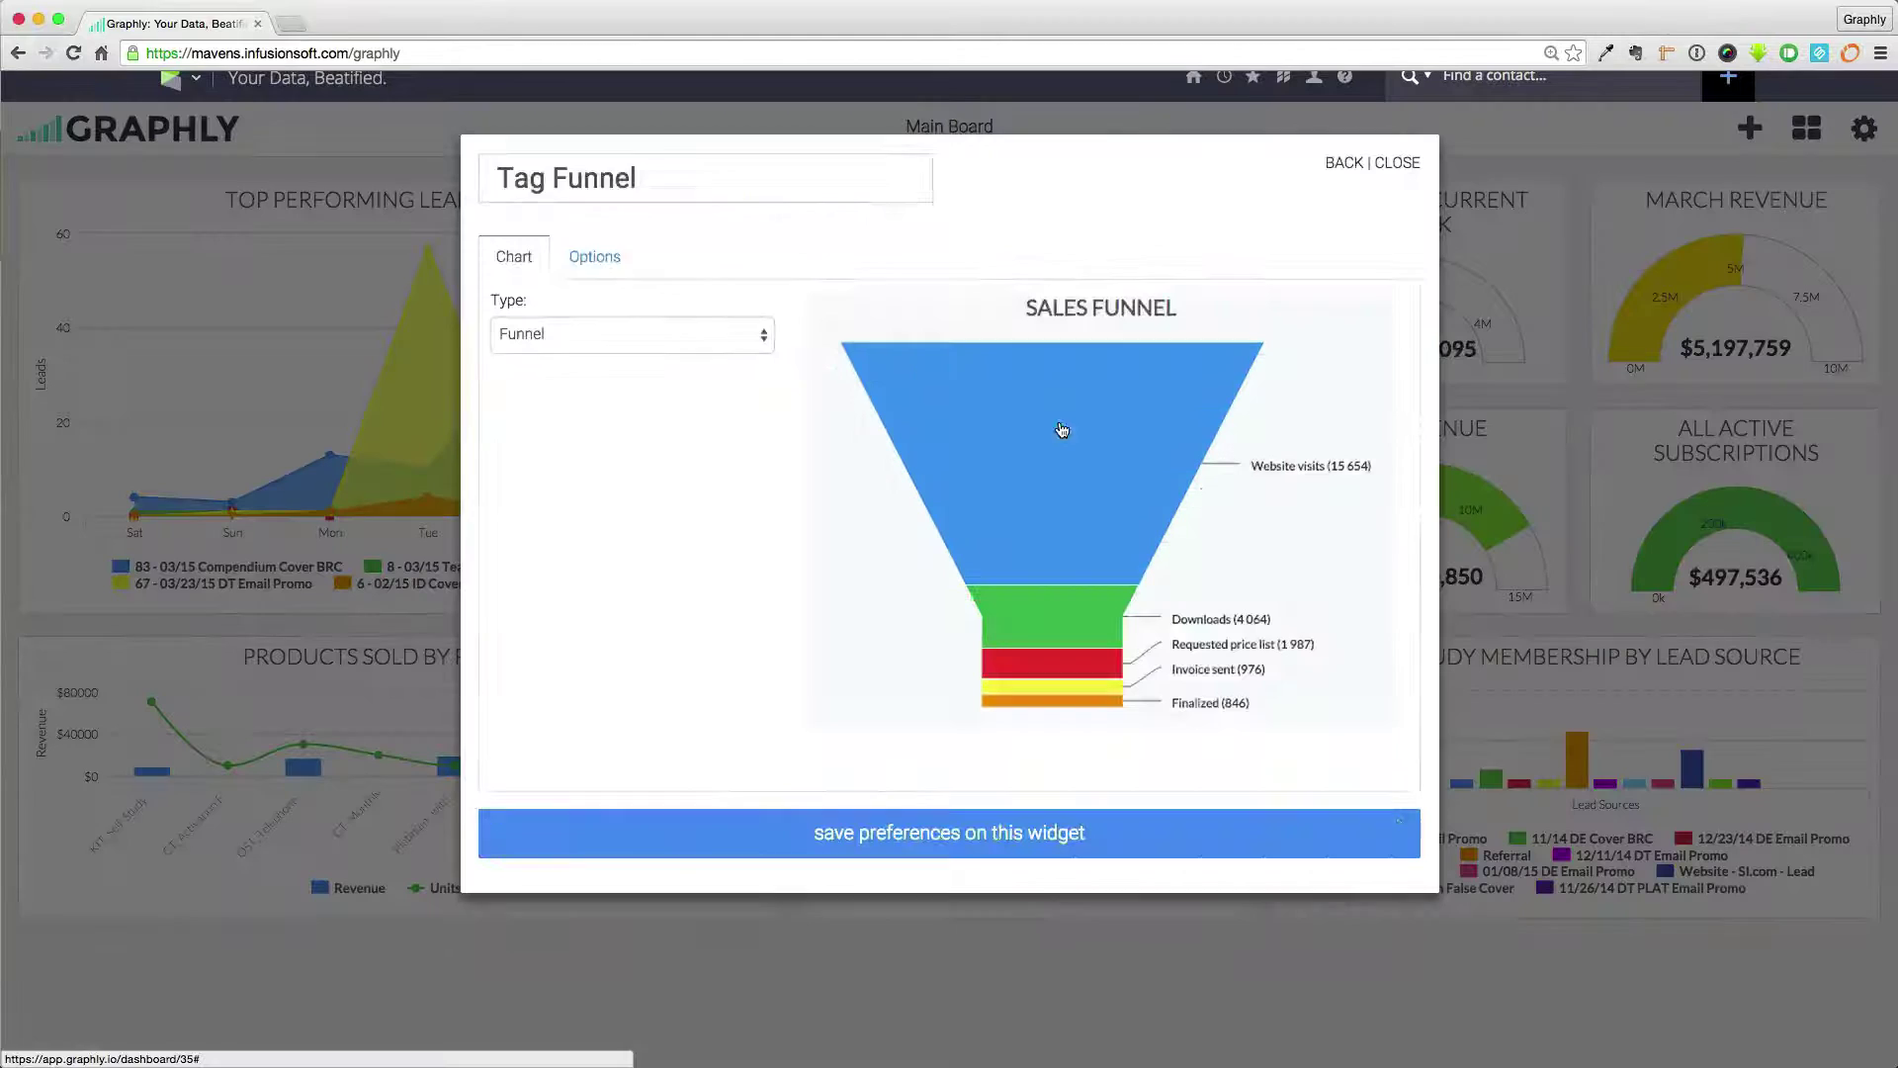
# - Rename the Tag Funnel to Core Offer Funnel and add tags PGS 2.0 - Email 1 and Email 3
pyautogui.moveTo(638, 179); pyautogui.dragTo(409, 160)
pyautogui.click(595, 256)
pyautogui.click(692, 368)
pyautogui.write('pgs 2.')
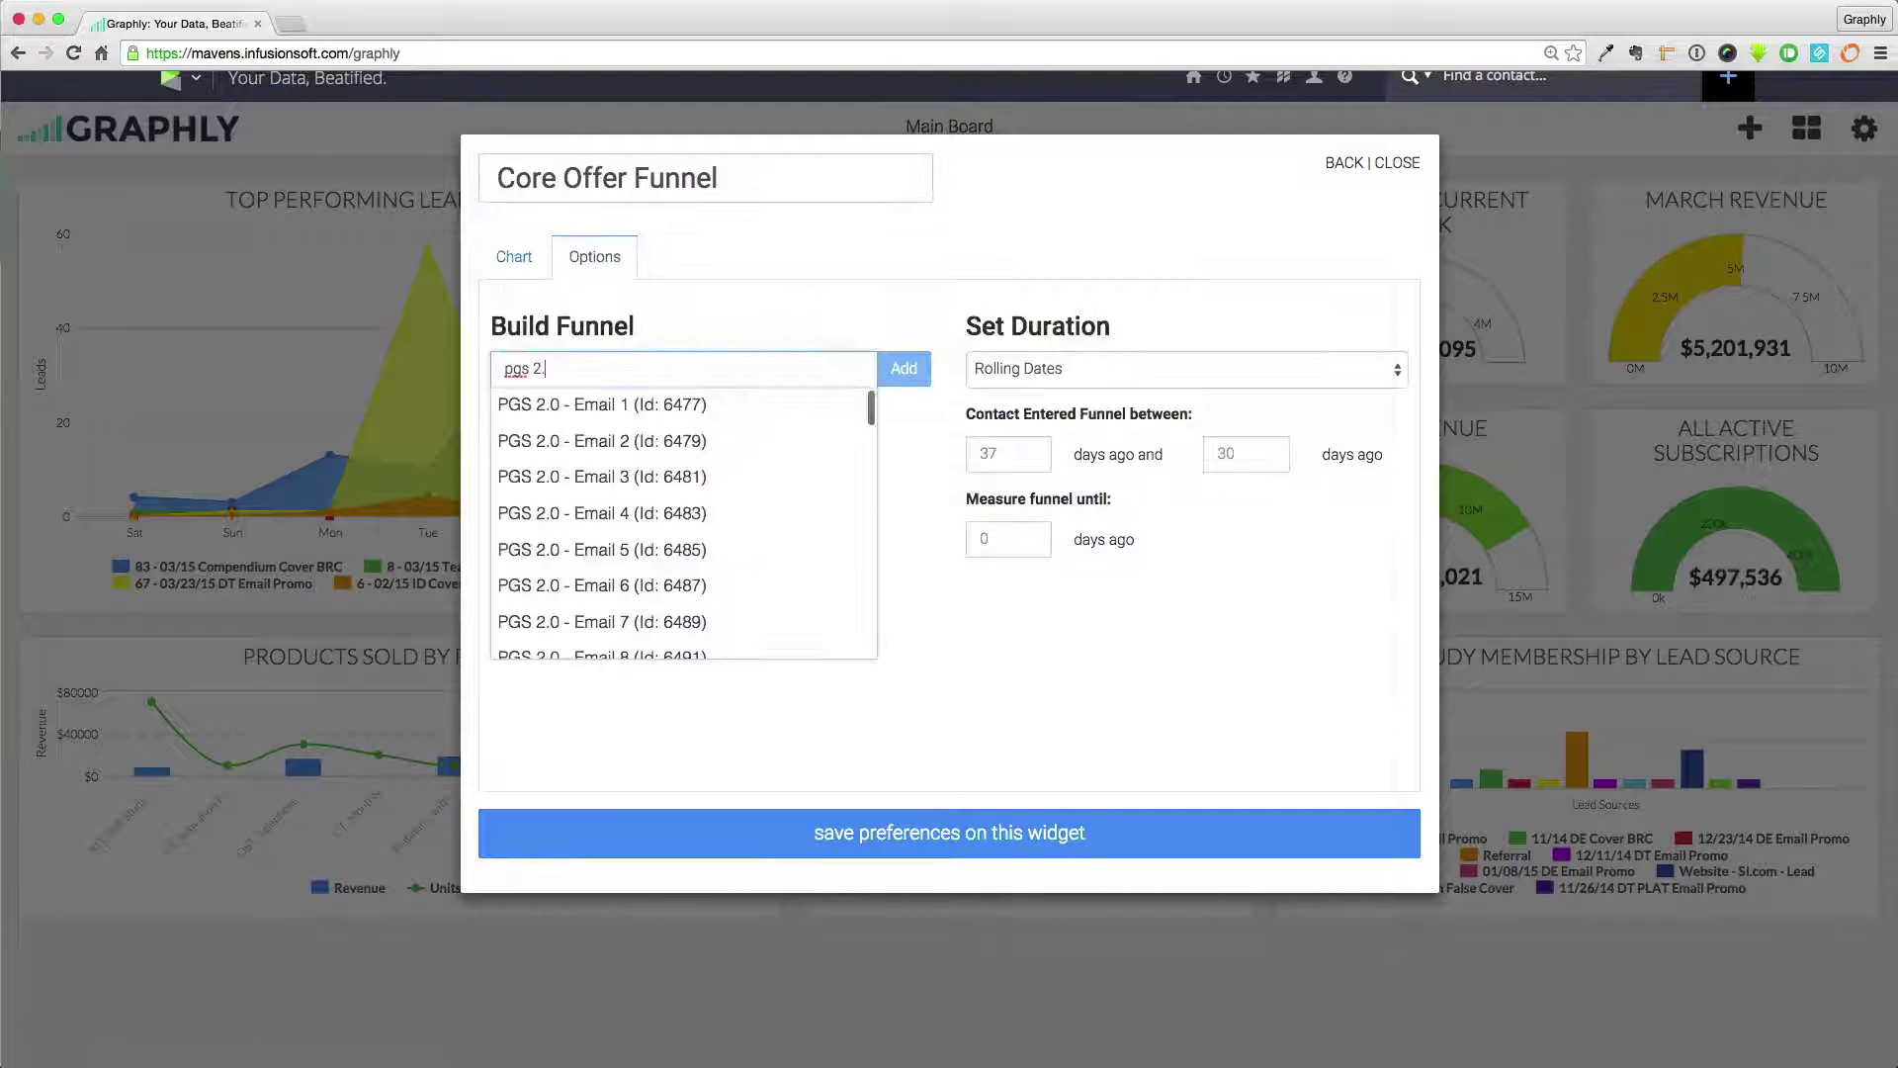
pyautogui.click(593, 394)
pyautogui.click(904, 368)
pyautogui.write('pgs')
pyautogui.click(551, 584)
pyautogui.click(904, 371)
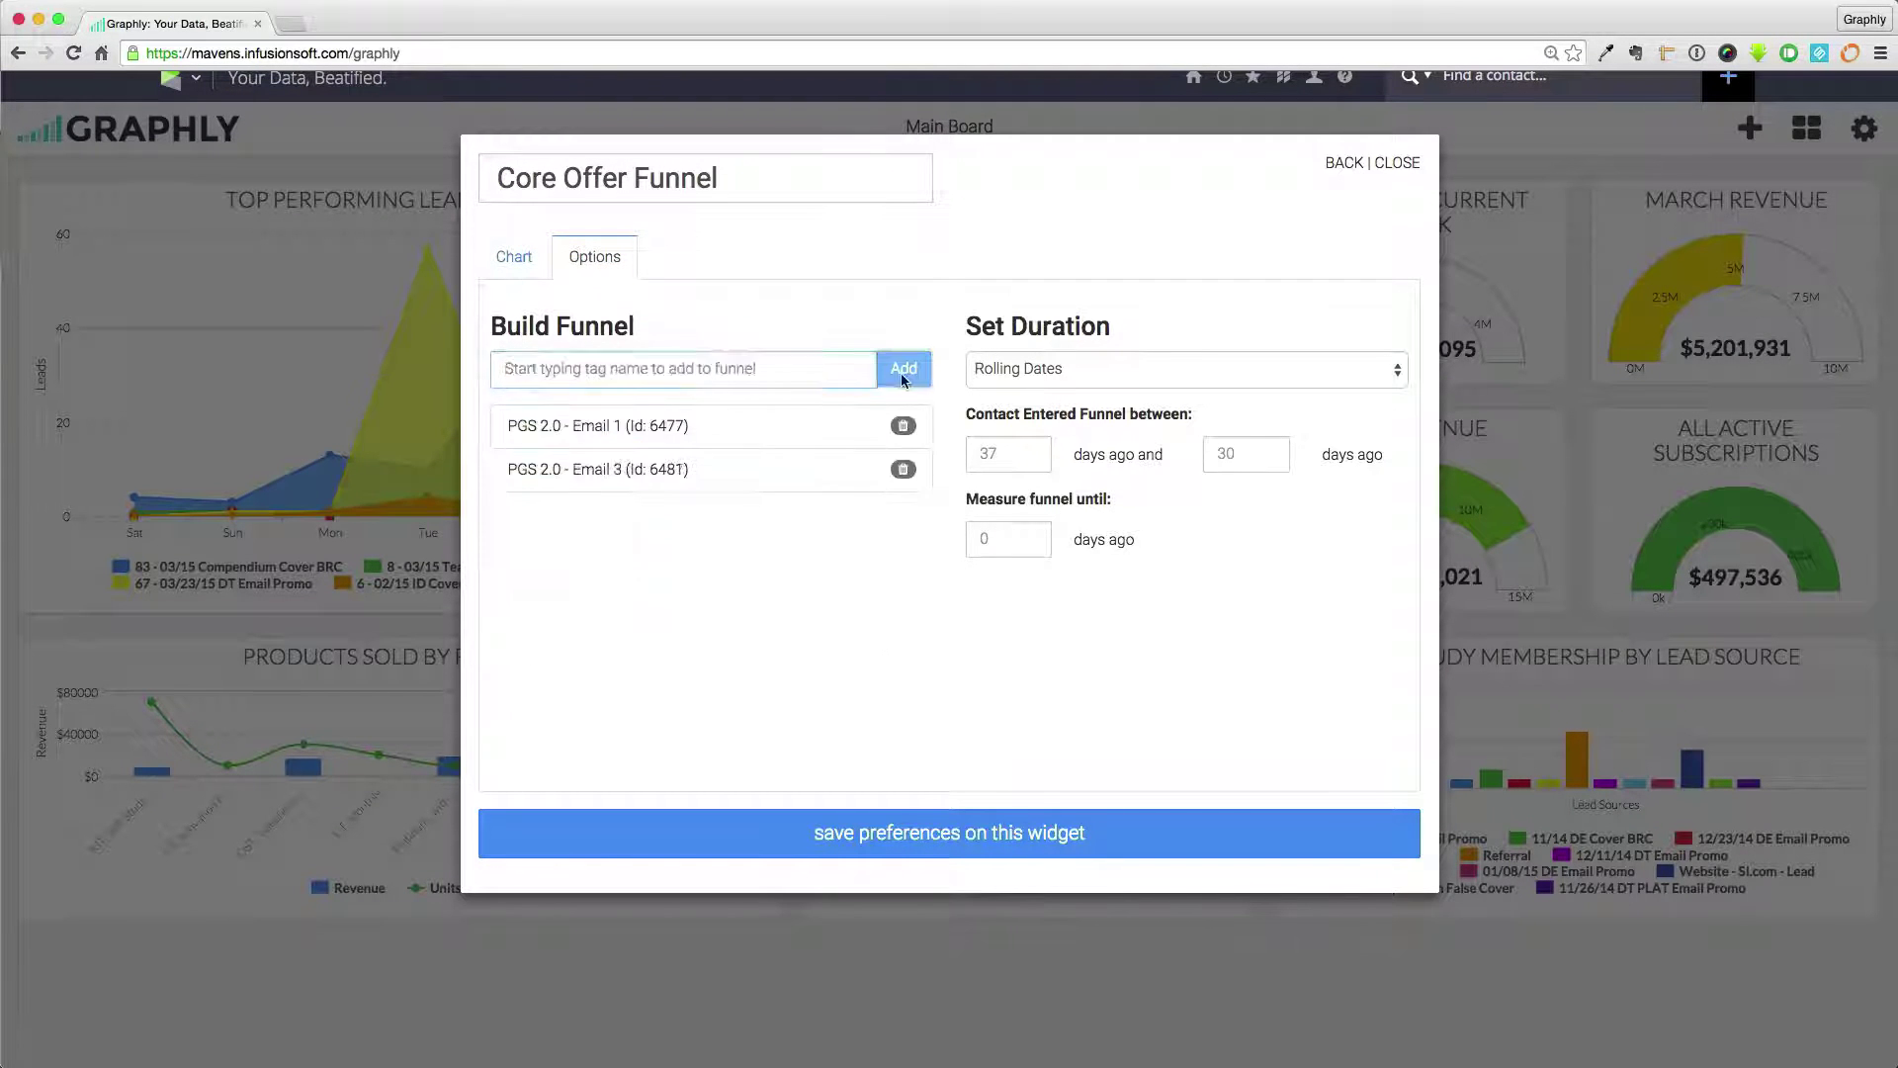
# - Add PGS 2.0 - Email 6, Email 13 and Email 20 to the funnel and save it
pyautogui.write('pgs')
pyautogui.press('Down')
pyautogui.press('Down')
pyautogui.press('Down')
pyautogui.press('Down')
pyautogui.press('Down')
pyautogui.press('Down')
pyautogui.press('Down')
pyautogui.press('Return')
pyautogui.write('pgs')
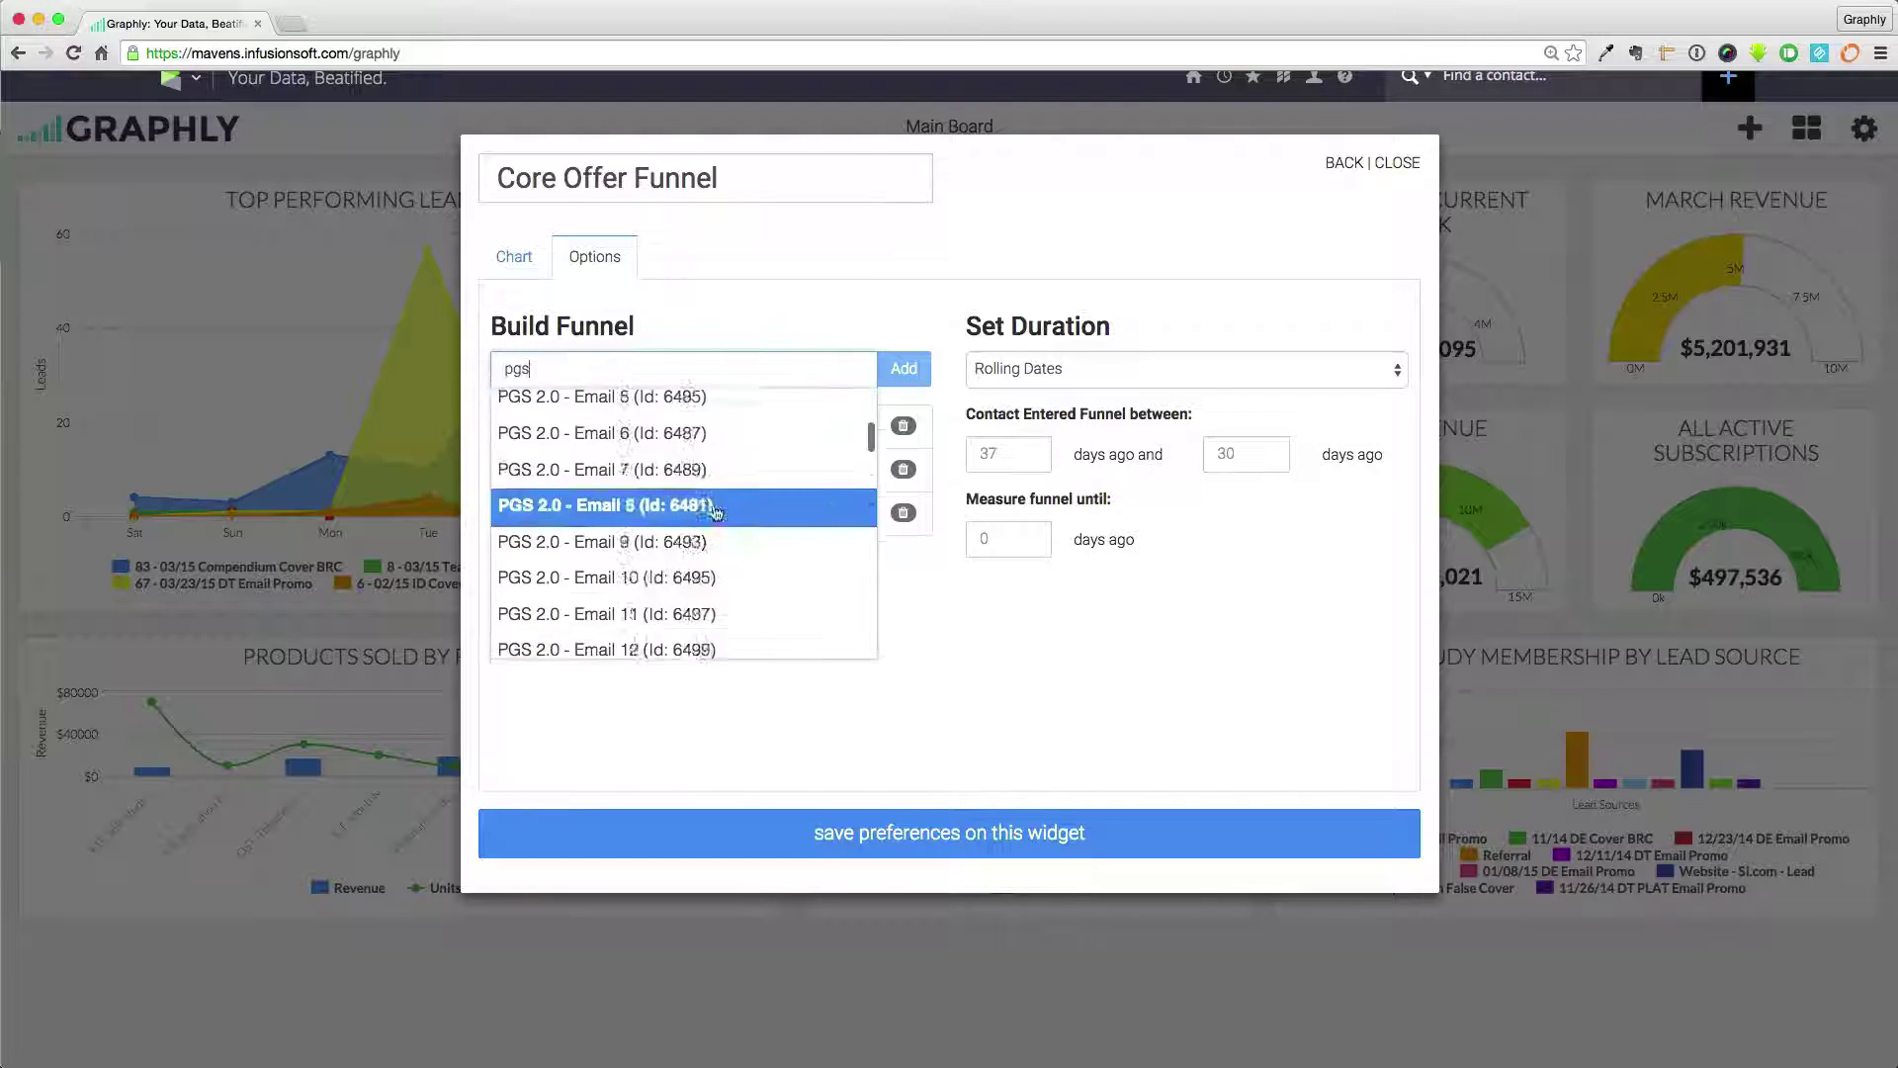
pyautogui.press('Down')
pyautogui.press('Down')
pyautogui.press('Down')
pyautogui.press('Down')
pyautogui.press('Return')
pyautogui.write('pgs')
pyautogui.press('Down')
pyautogui.press('Down')
pyautogui.press('Down')
pyautogui.press('Down')
pyautogui.press('Down')
pyautogui.press('Down')
pyautogui.press('Down')
pyautogui.press('Down')
pyautogui.press('Down')
pyautogui.press('Down')
pyautogui.press('Down')
pyautogui.press('Down')
pyautogui.press('Return')
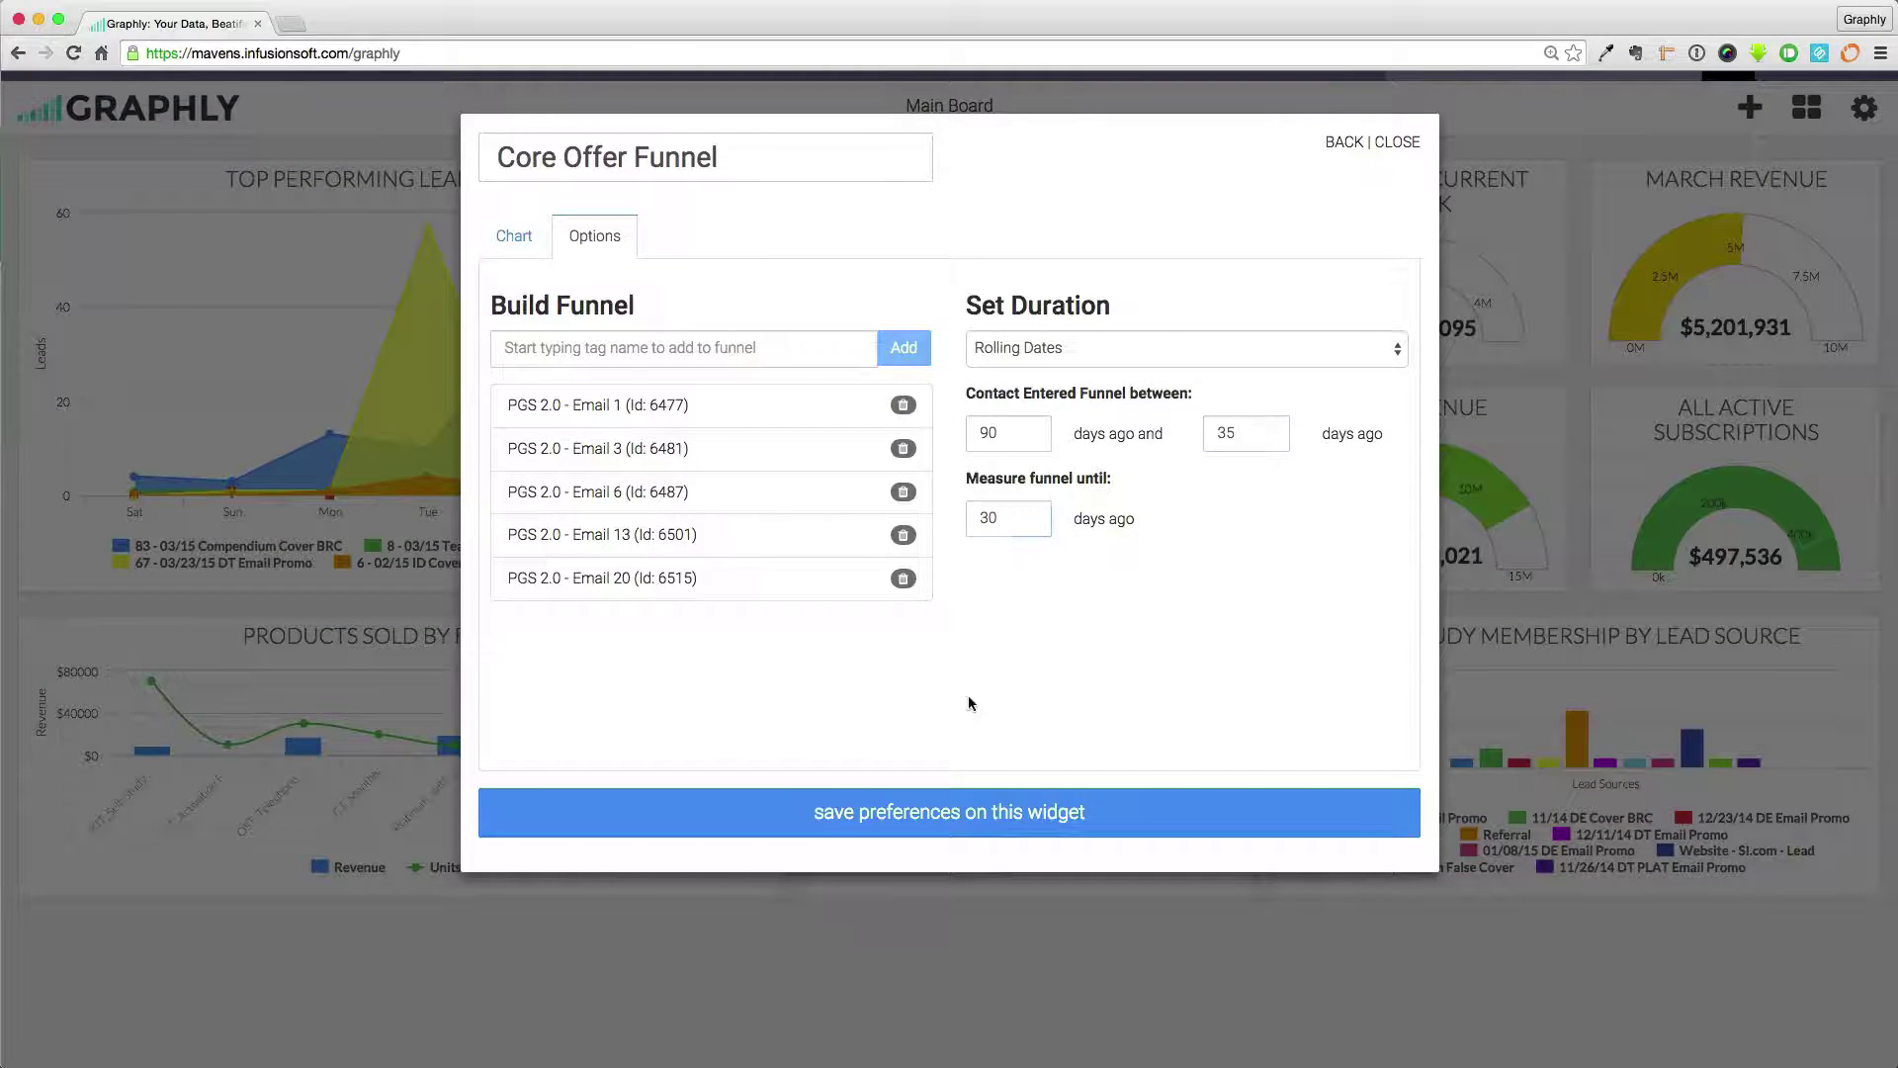
pyautogui.click(949, 812)
pyautogui.scroll(10, 1756, 395)
pyautogui.click(1752, 151)
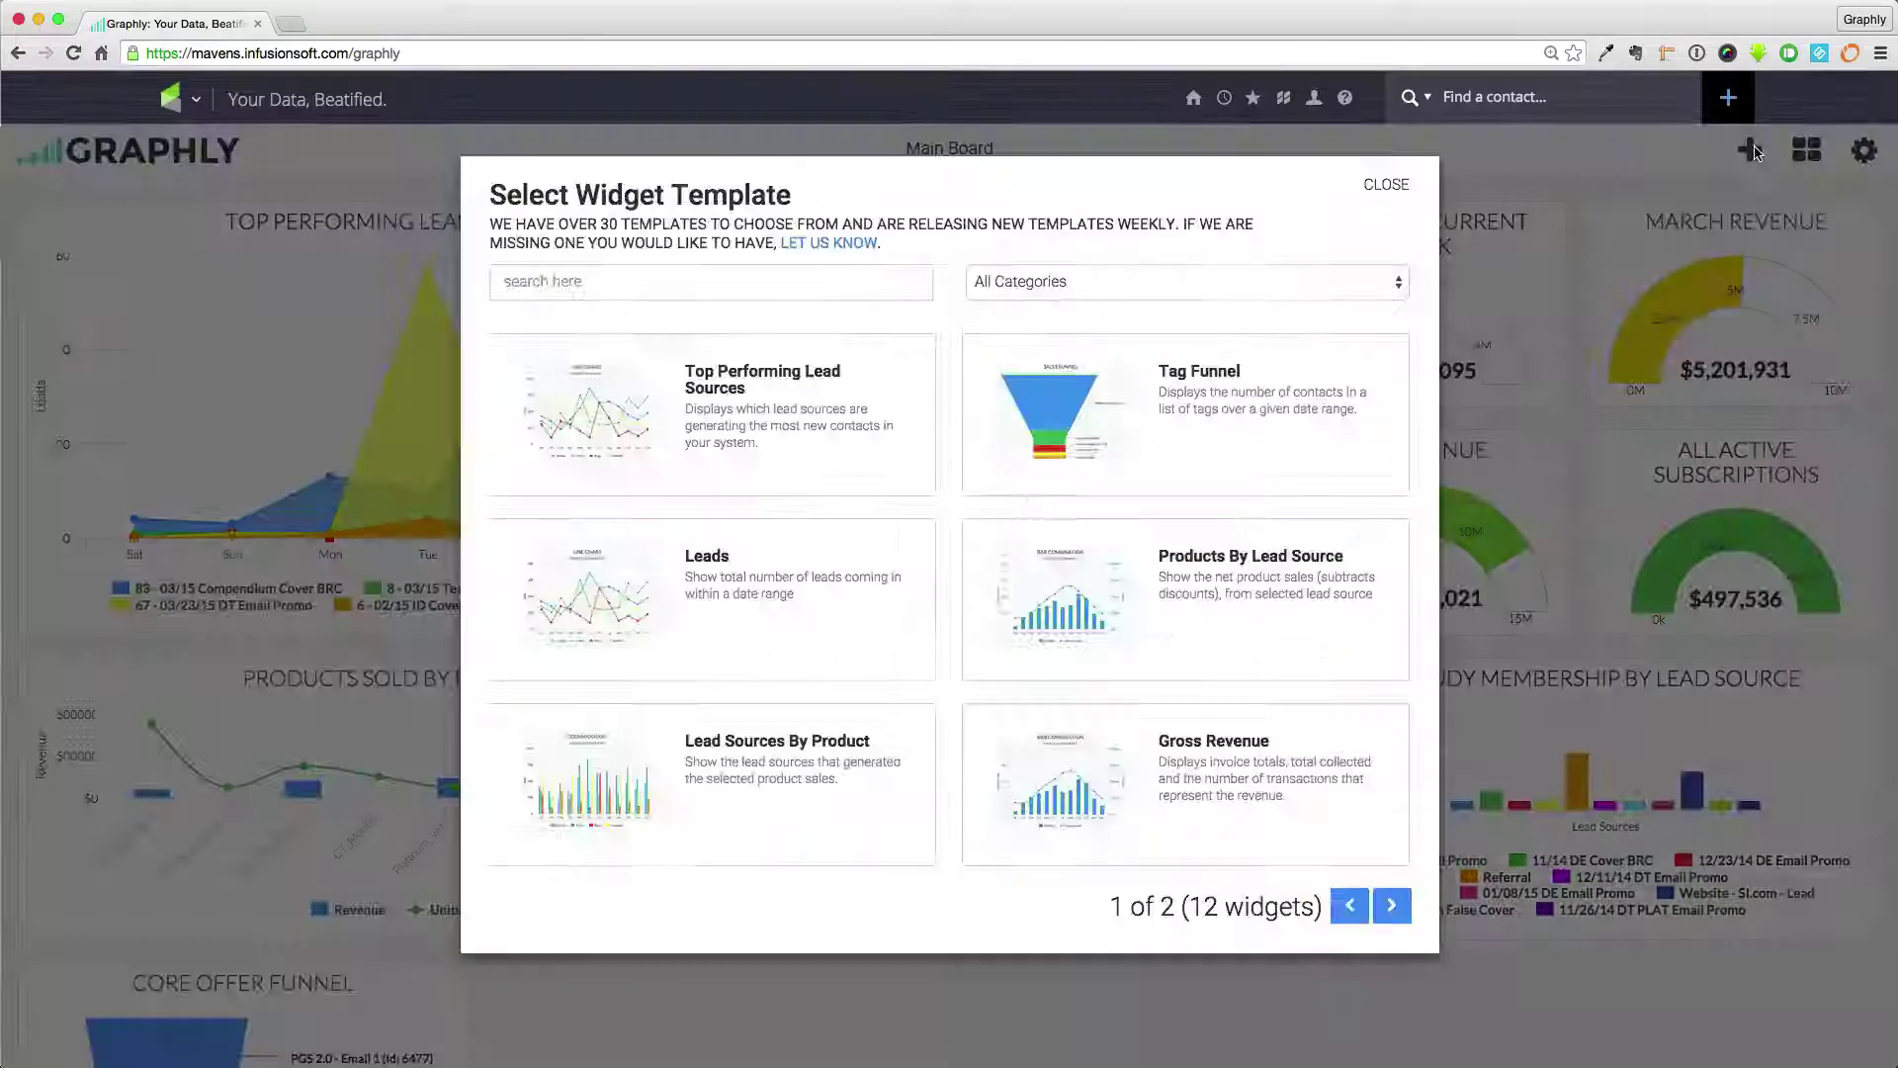
# - Add a Gross Revenue widget from the templates and save it to the dashboard
pyautogui.click(1199, 749)
pyautogui.click(594, 278)
pyautogui.click(945, 857)
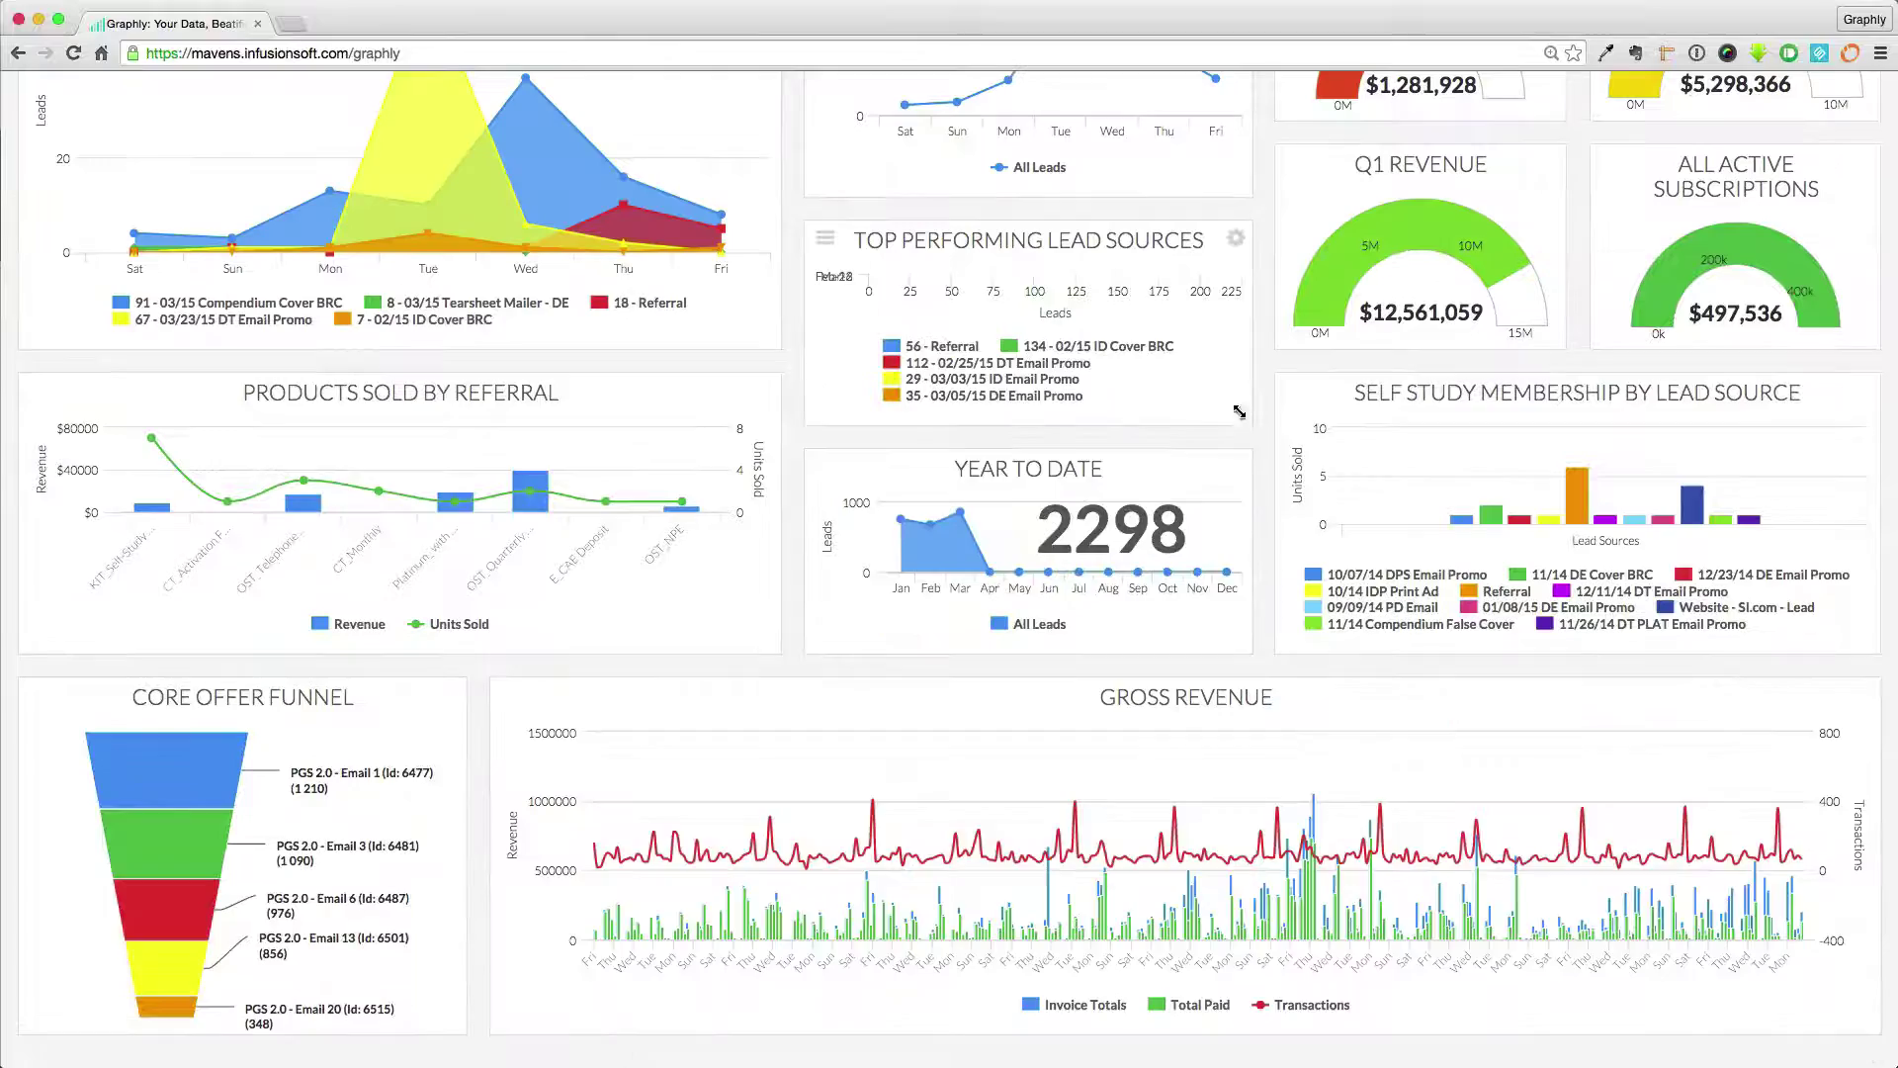
# - Make the Products Sold by Referral and Self Study Membership widgets taller, then show the Marketplace listing
pyautogui.moveTo(762, 644); pyautogui.dragTo(771, 725)
pyautogui.moveTo(1867, 640); pyautogui.dragTo(1867, 731)
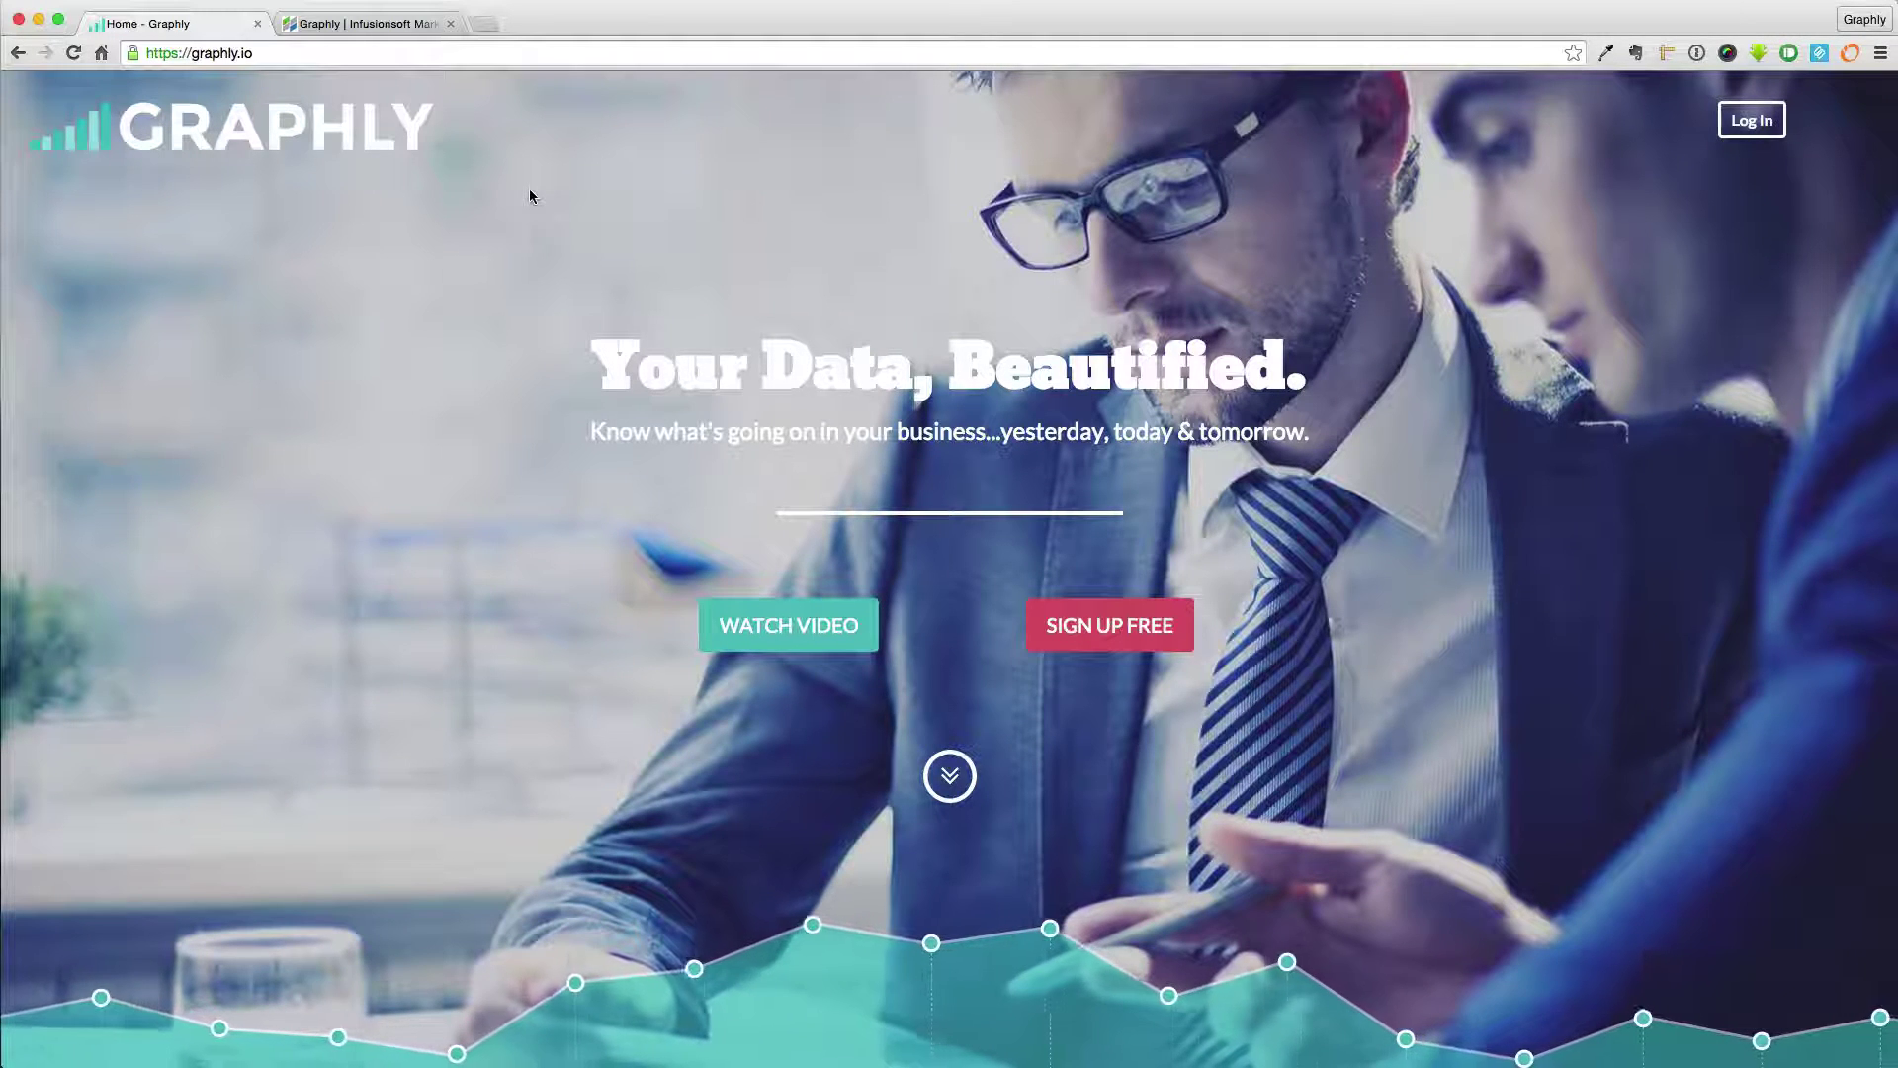
pyautogui.click(382, 25)
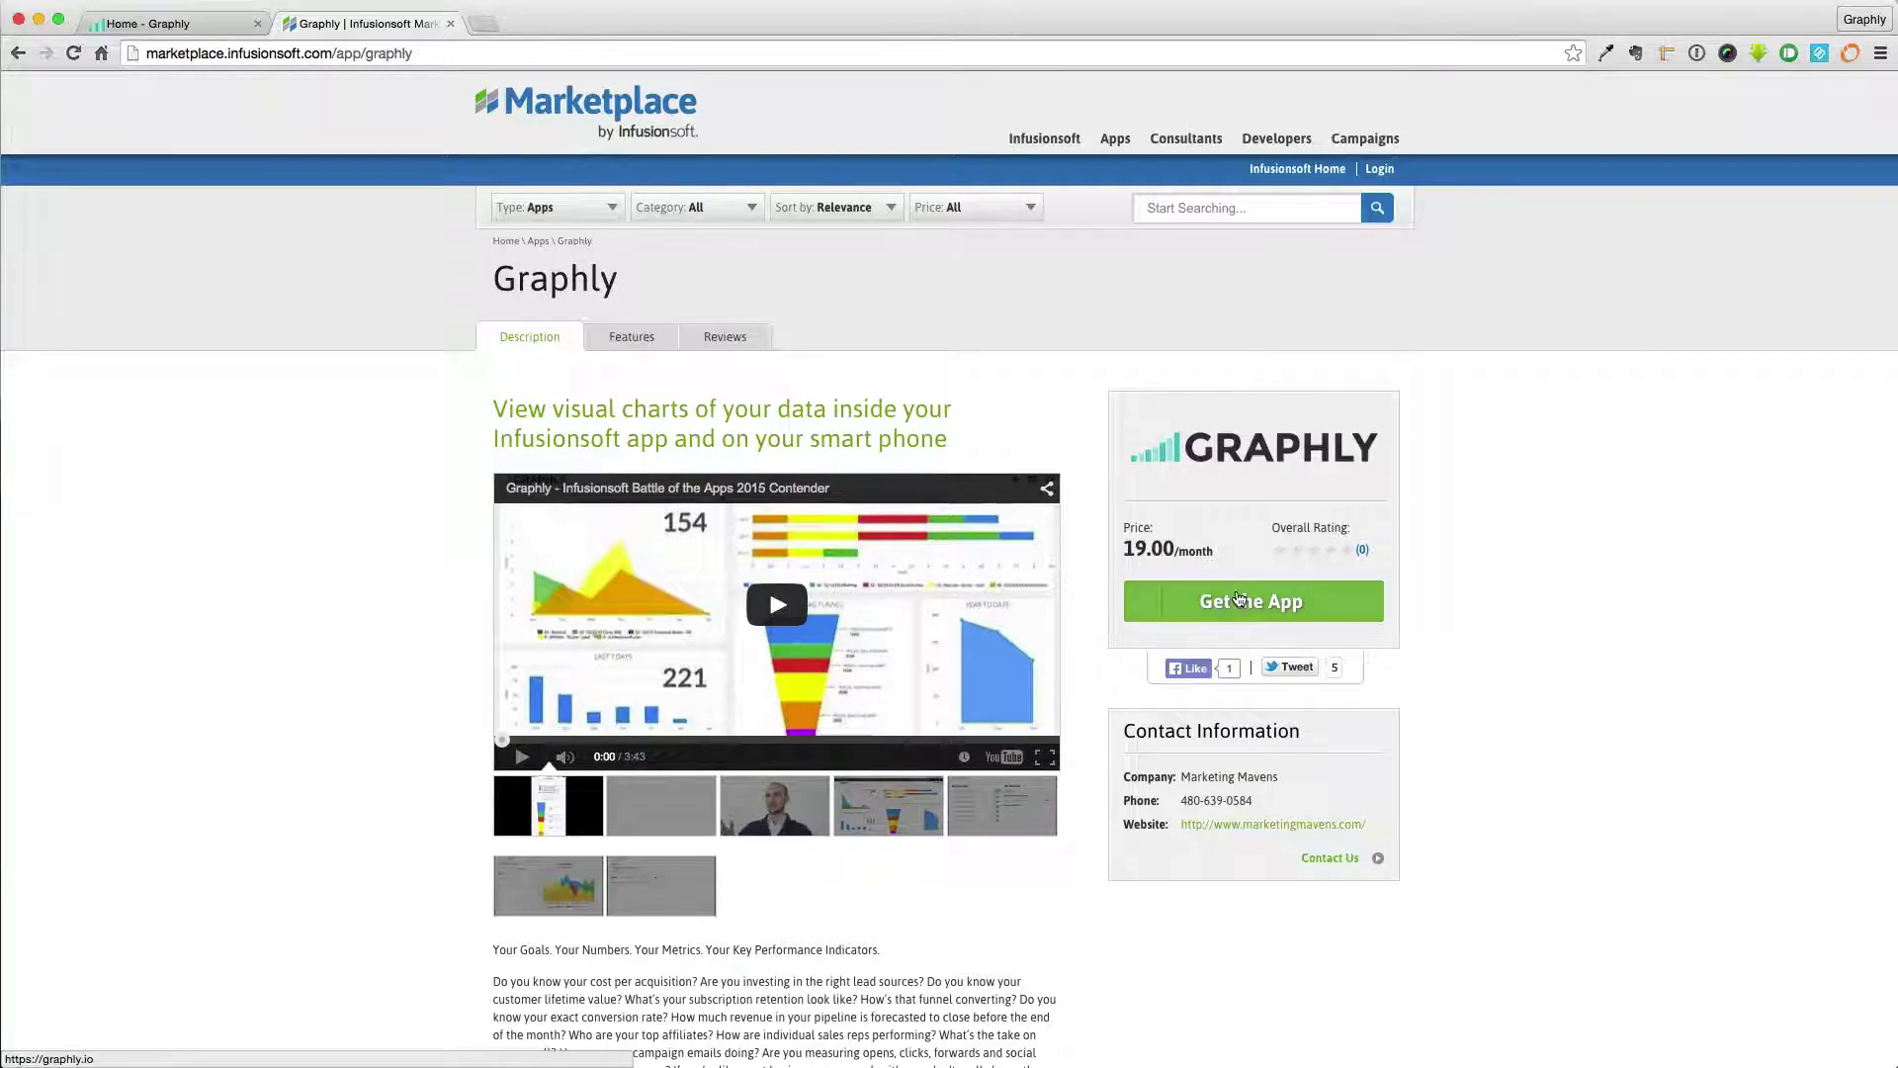